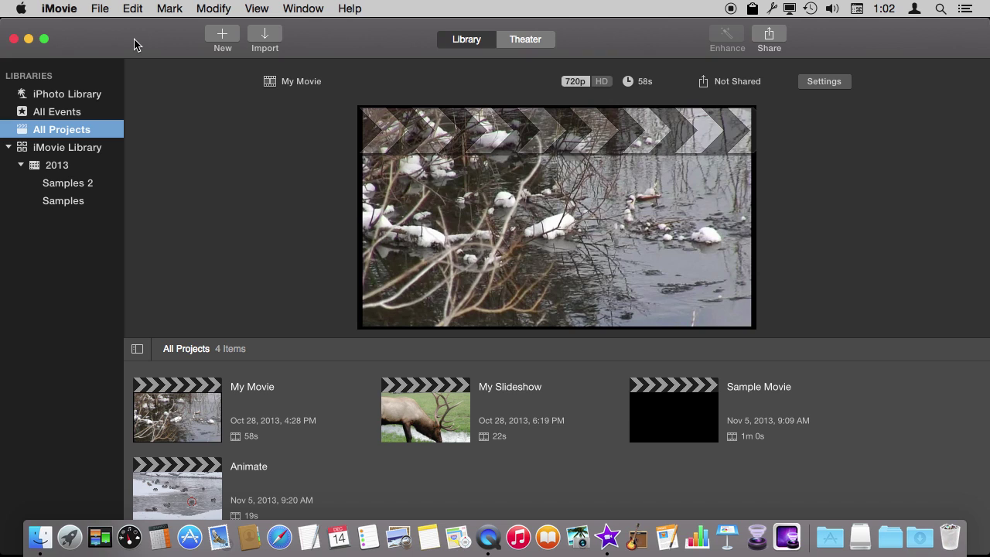
Create a no-theme movie project named 'Trim Examples' and select the beach wave clip.
left_click(216, 42)
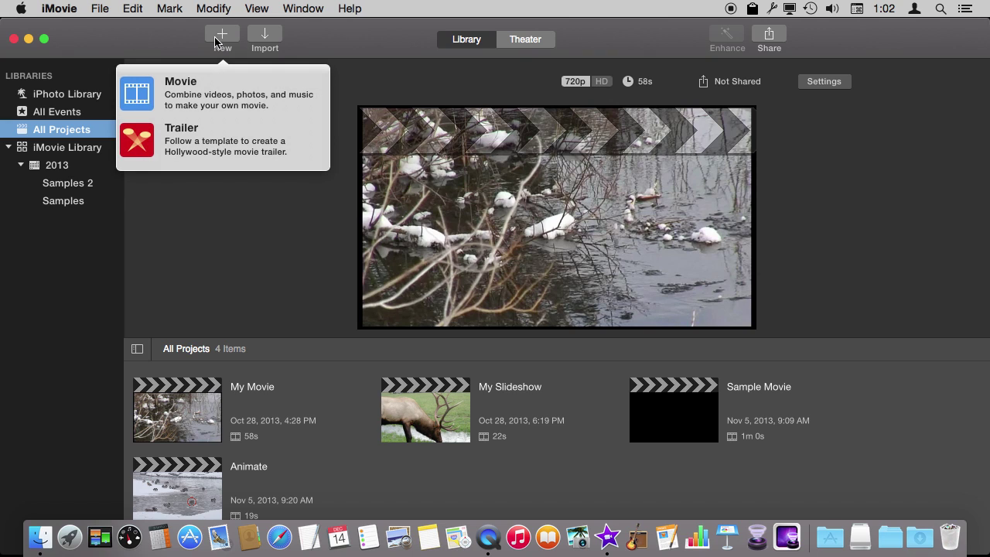
left_click(153, 98)
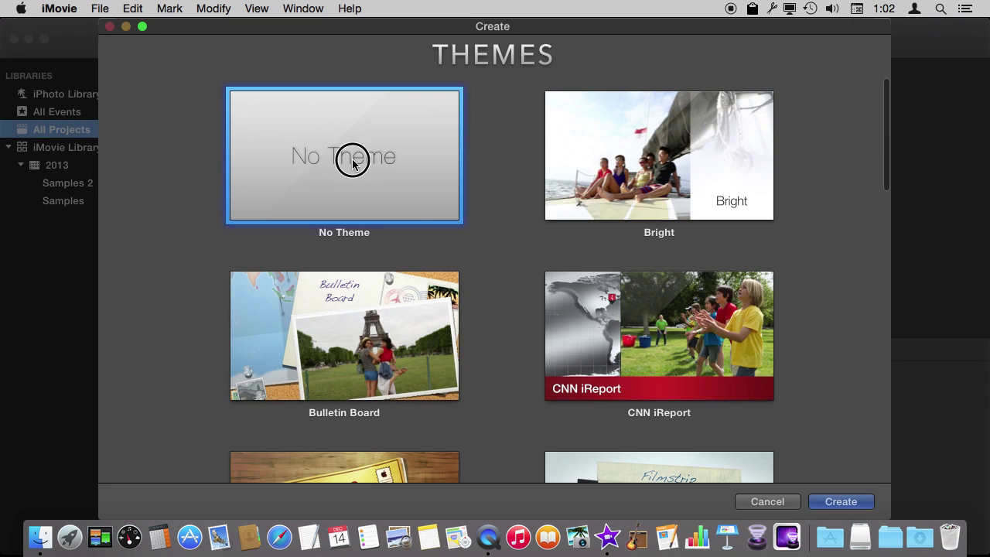
double_click(352, 162)
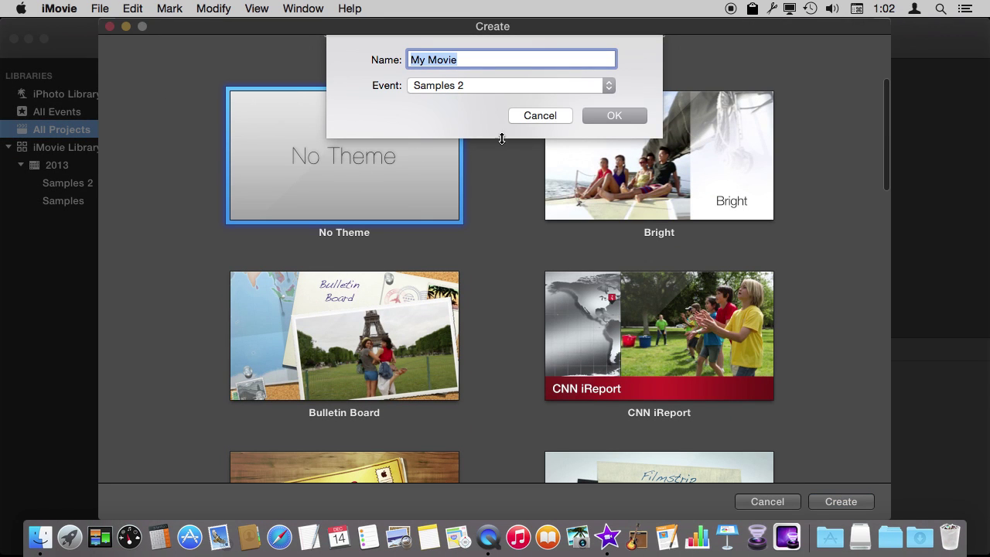
type("Trim ")
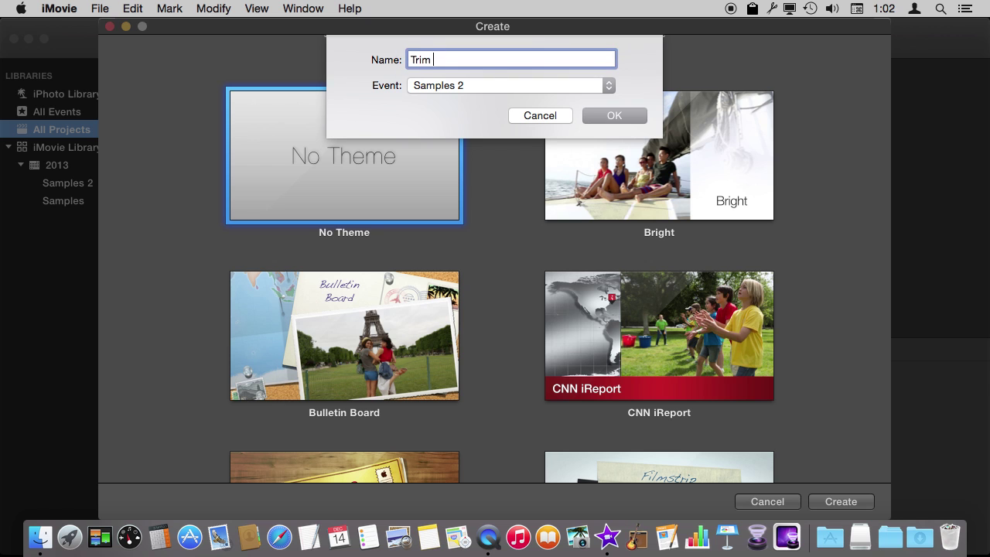
type("s")
key("Return")
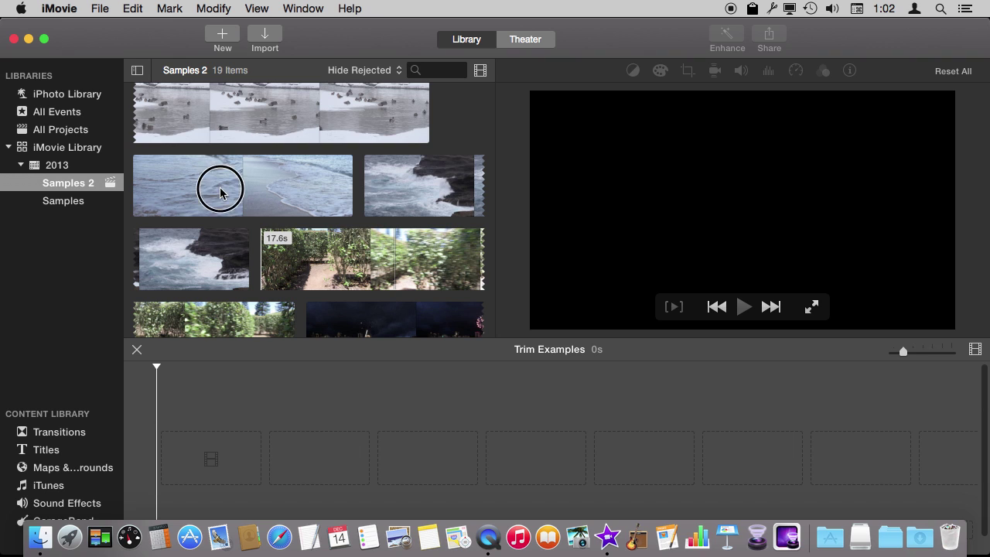
left_click(277, 204)
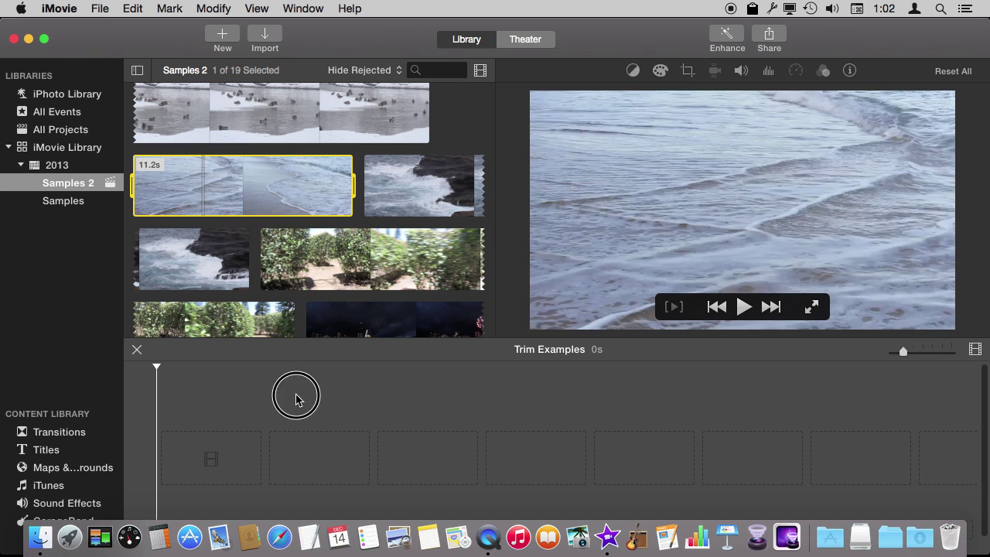
Add the 11.2-second beach wave clip to the timeline and place the playhead inside it.
left_click_drag(204, 189, 265, 448)
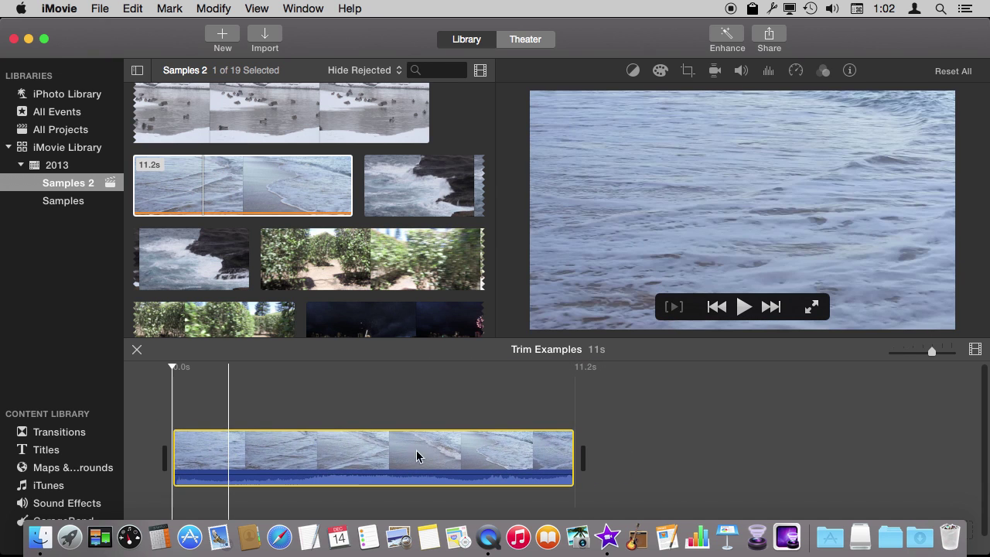
left_click(276, 416)
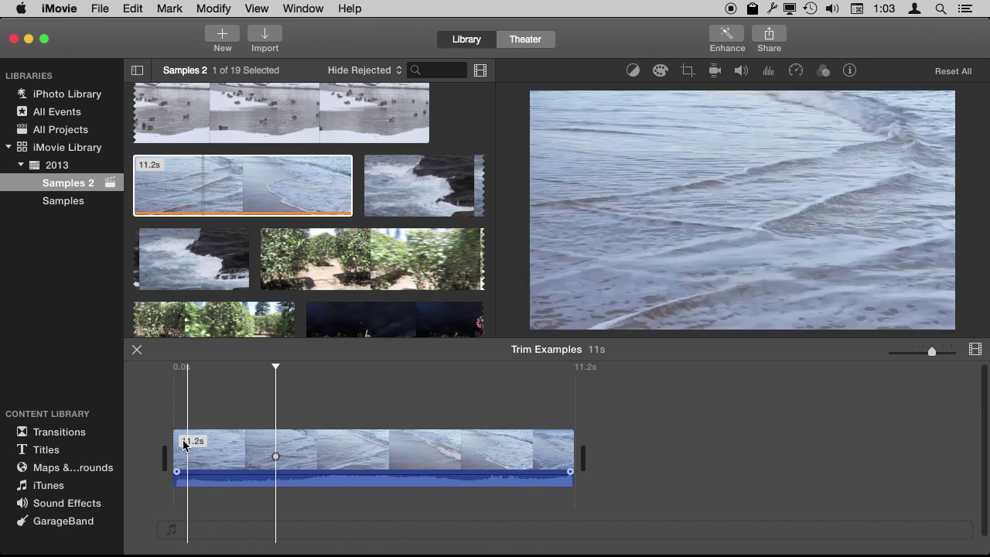
left_click_drag(174, 449, 288, 448)
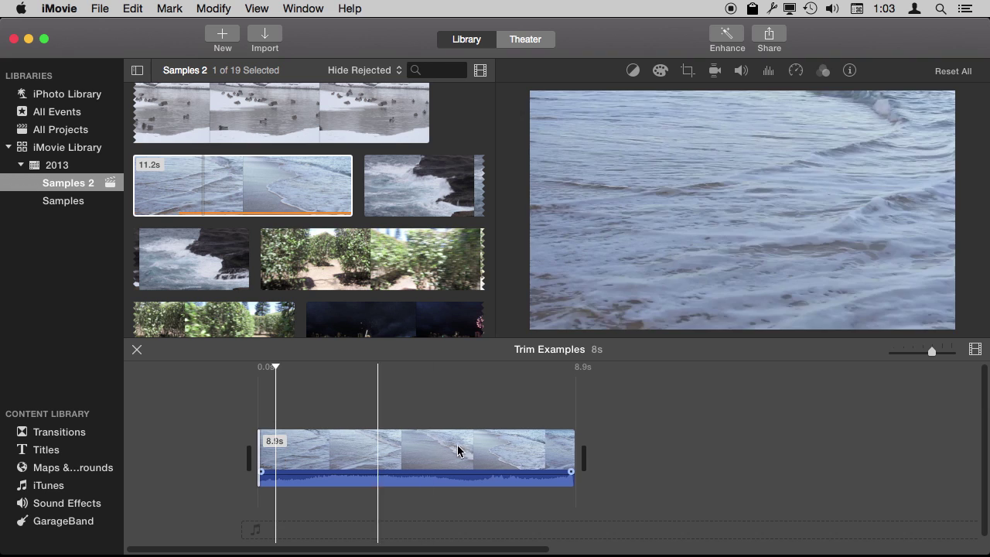
left_click_drag(574, 440, 450, 447)
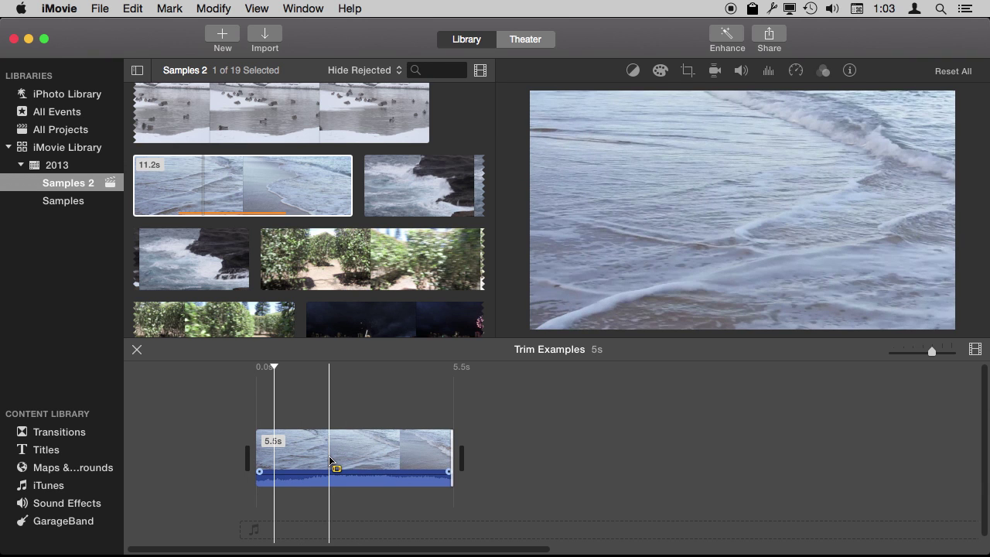
key("super+z")
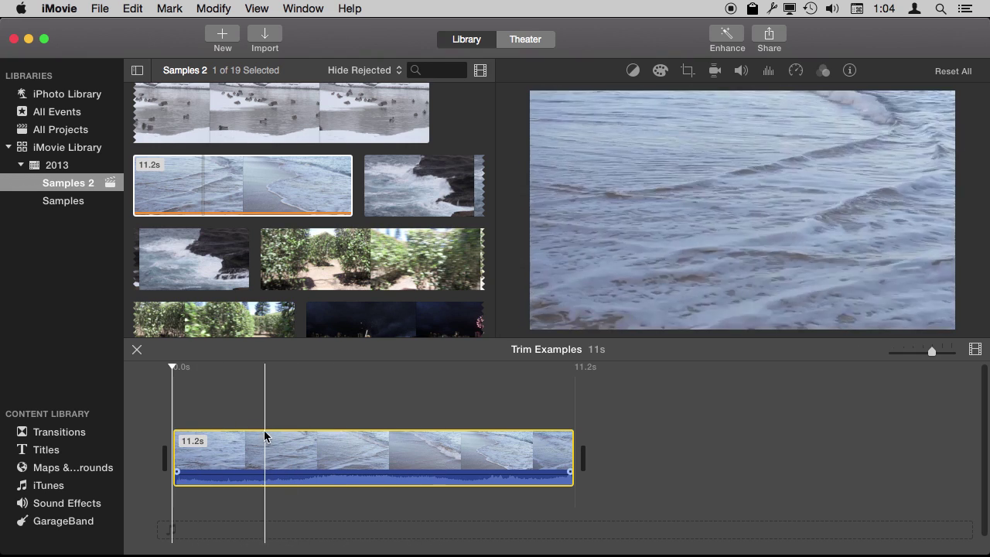
left_click(248, 418)
mouse_move(269, 469)
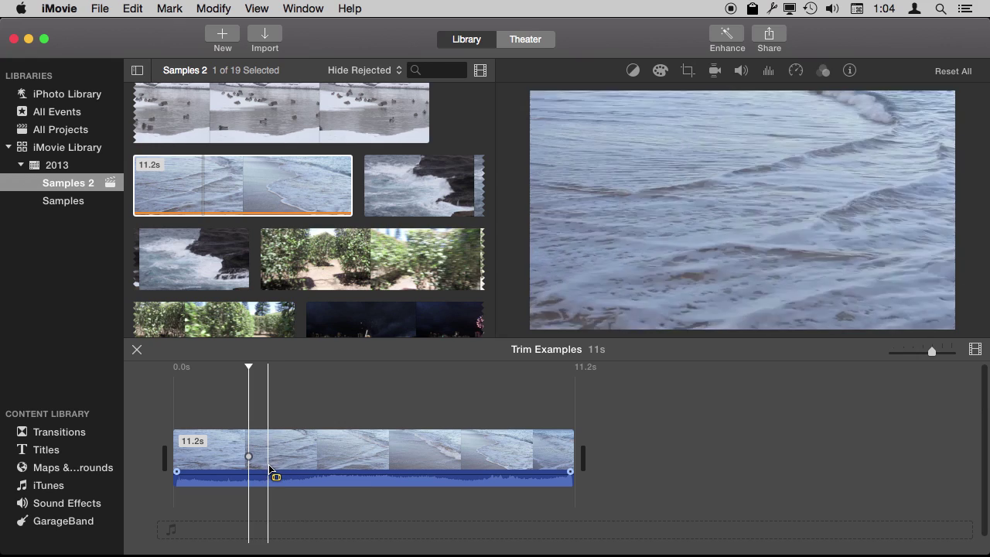
left_click_drag(274, 464, 481, 462)
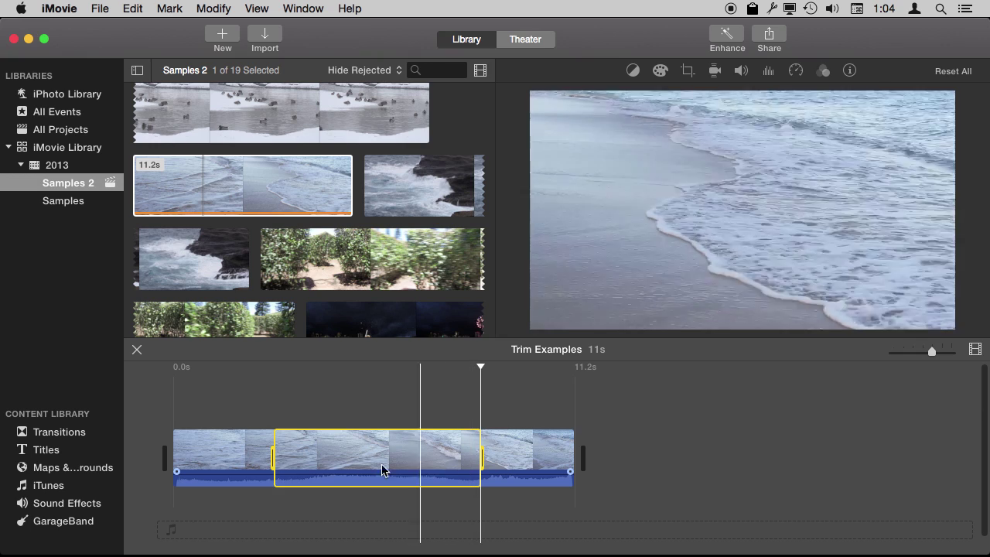
left_click_drag(274, 458, 275, 459)
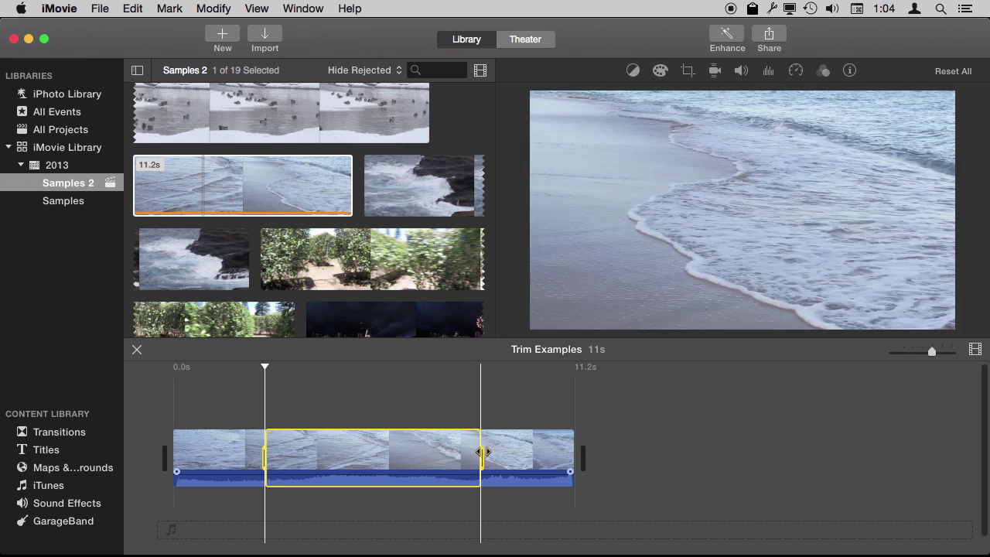
left_click_drag(480, 456, 478, 456)
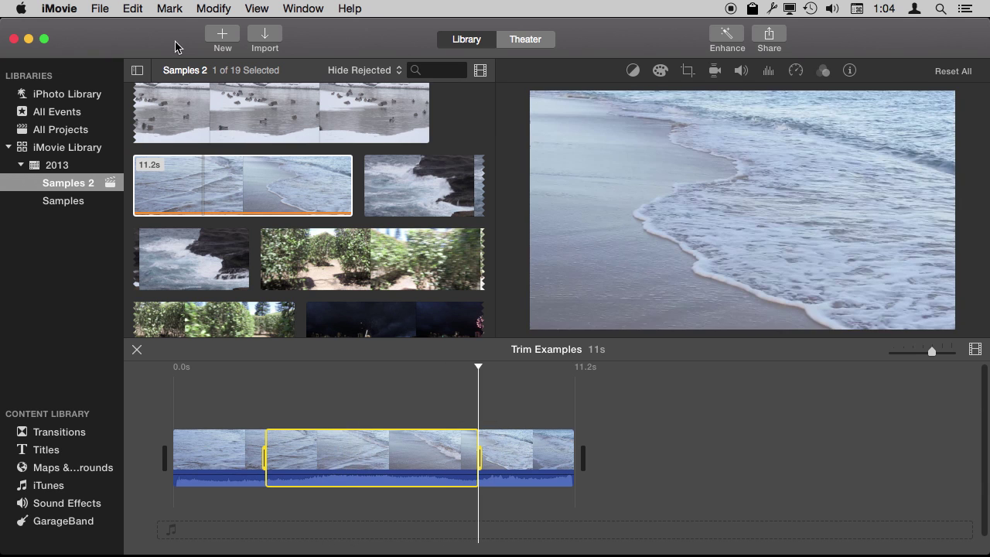
left_click(213, 8)
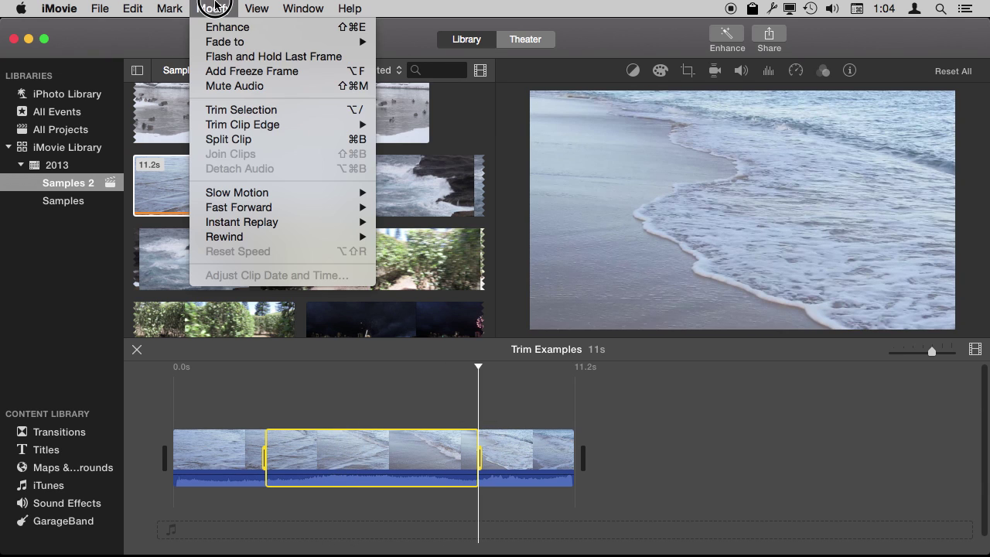
left_click(239, 110)
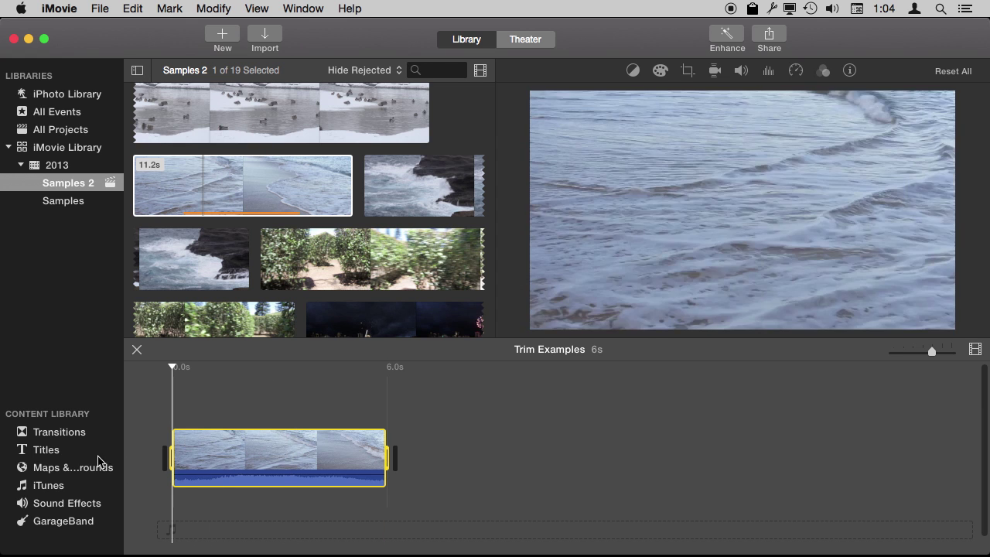
key("super+z")
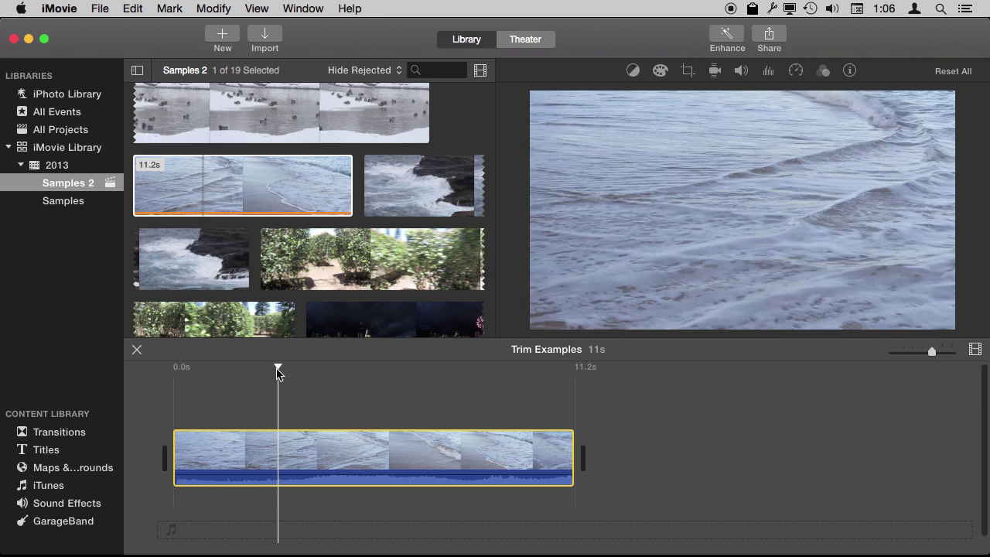
Split the wave clip with Cmd+B at 3.3 s and 7.8 s.
mouse_move(277, 366)
left_mouse_down()
mouse_move(365, 379)
mouse_move(285, 379)
left_mouse_up()
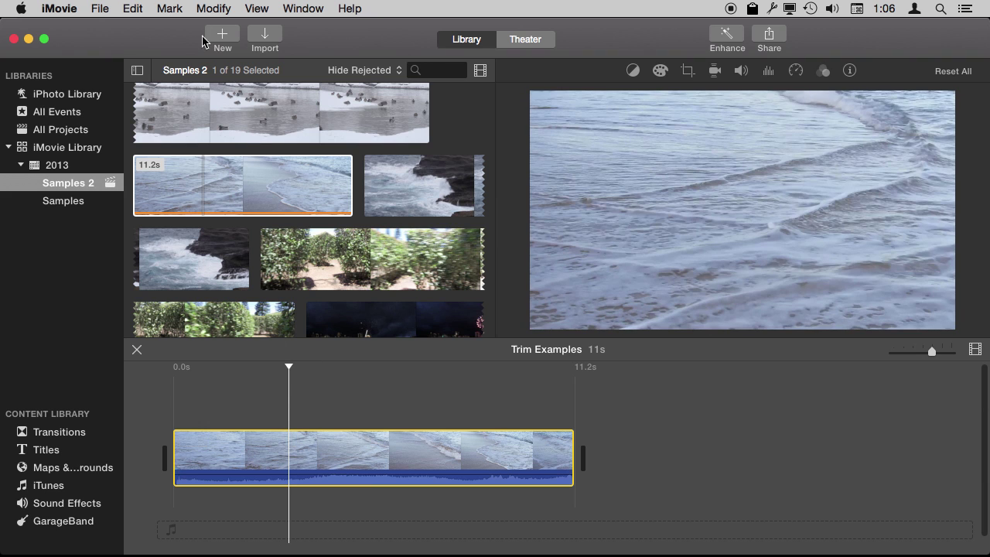
left_click_drag(217, 8, 264, 141)
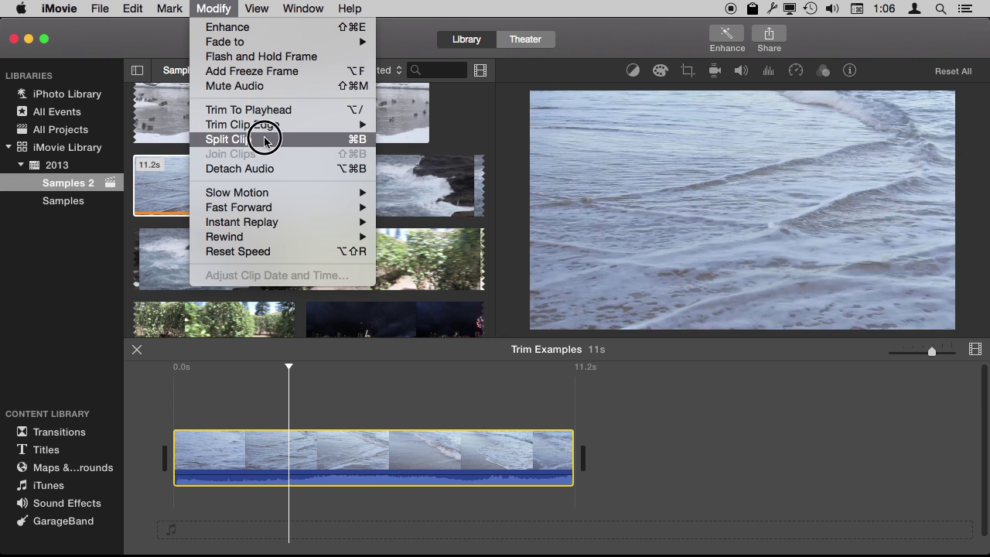
left_click_drag(264, 141, 226, 4)
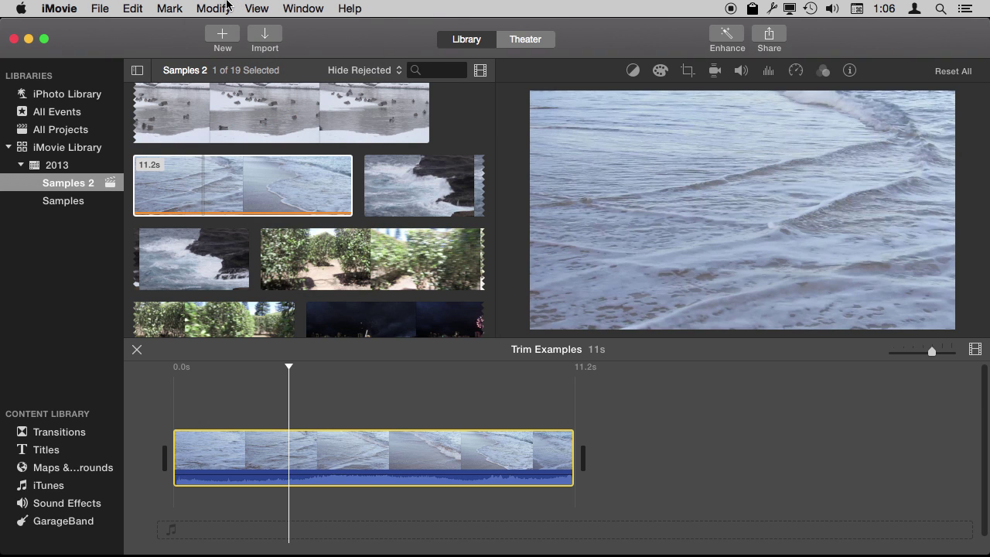
key("super+b")
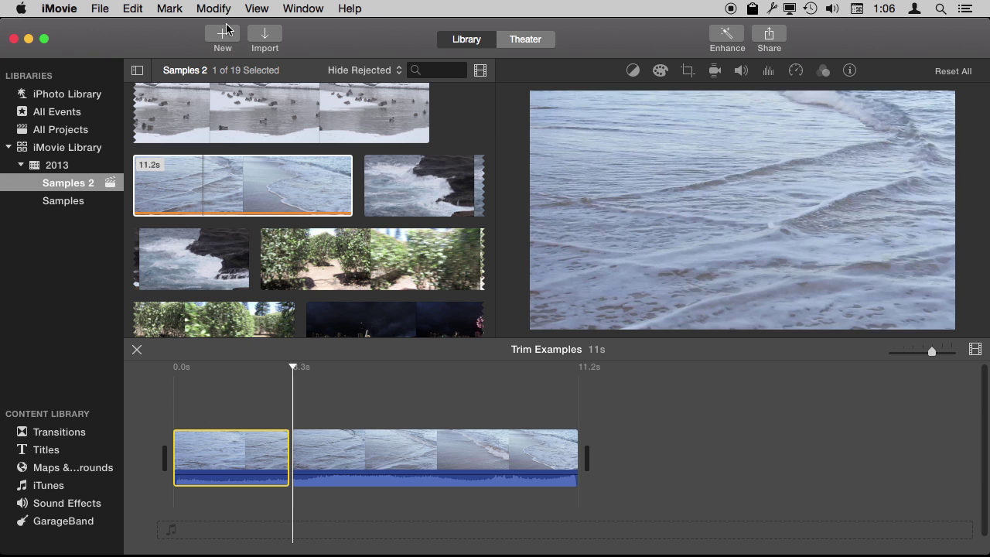
left_click(455, 377)
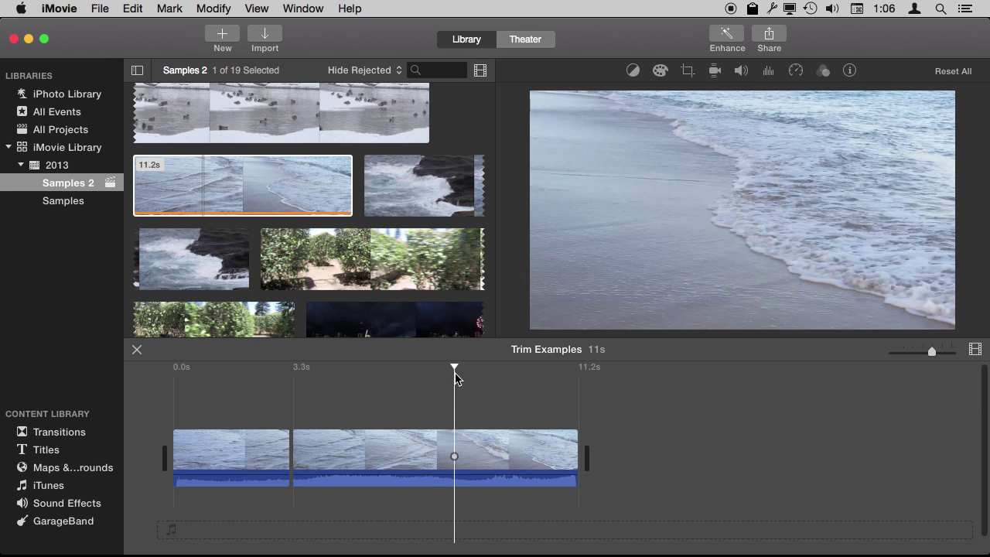
key("super+b")
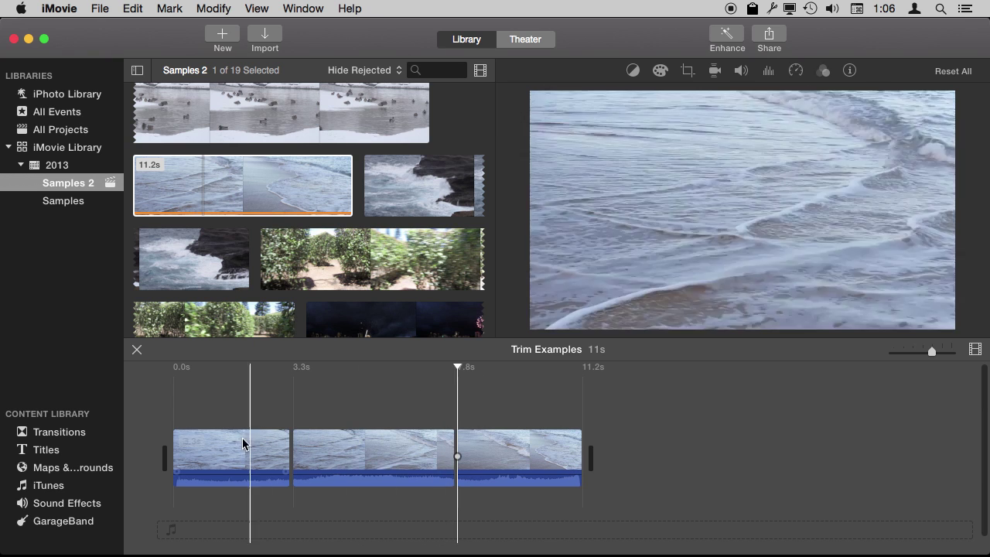
Delete the first and last clip pieces, then undo both deletions.
left_click(242, 457)
left_click(501, 463)
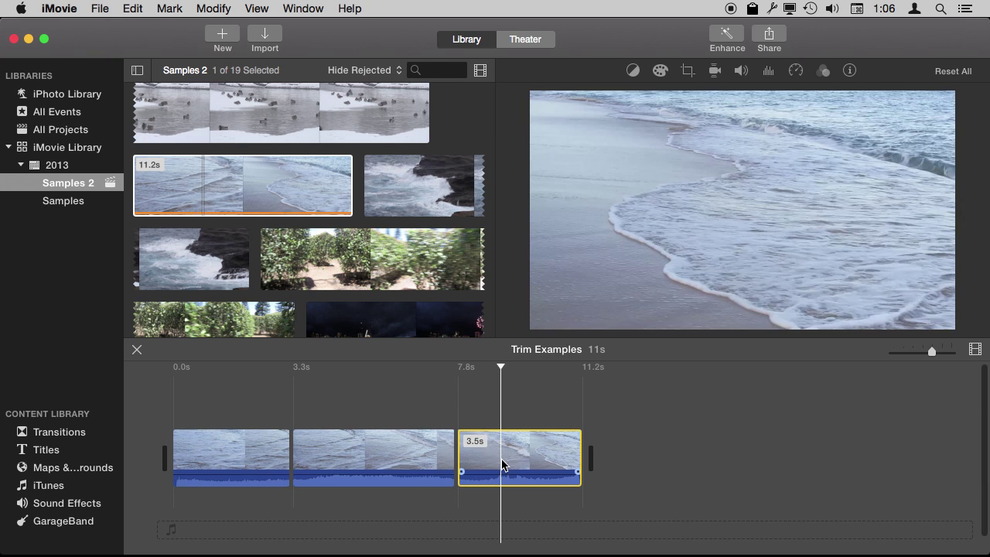
key("Delete")
left_click(236, 449)
key("Delete")
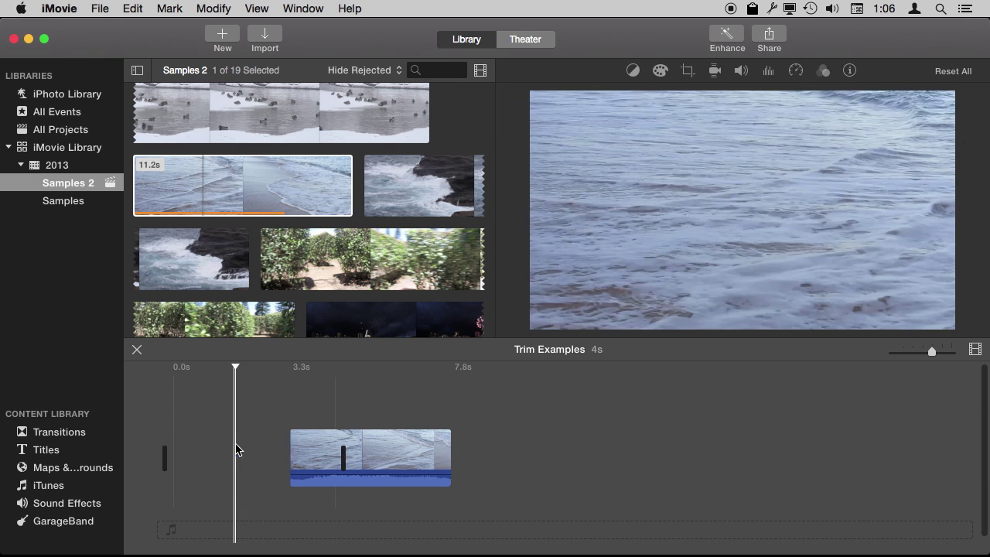
key("super+z")
mouse_move(373, 453)
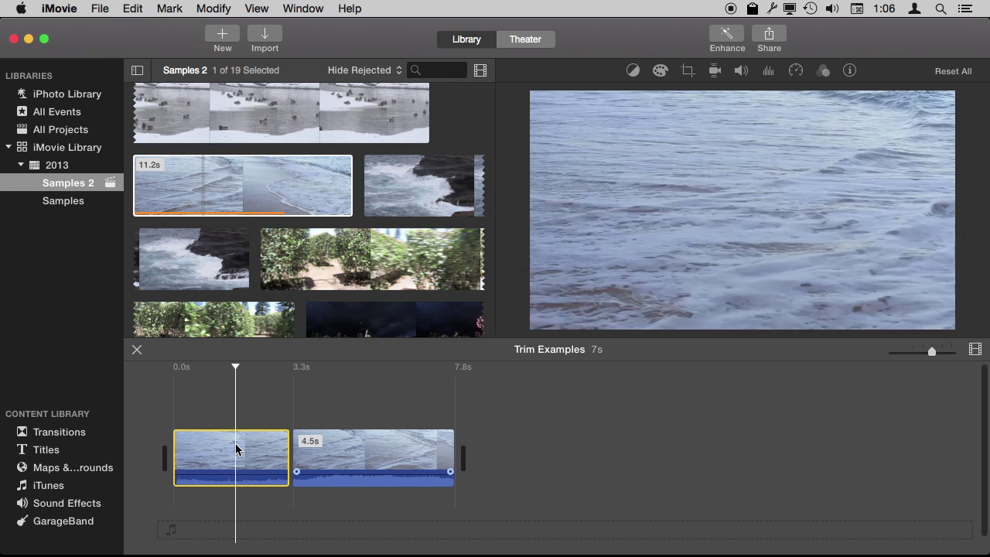
key("super+z")
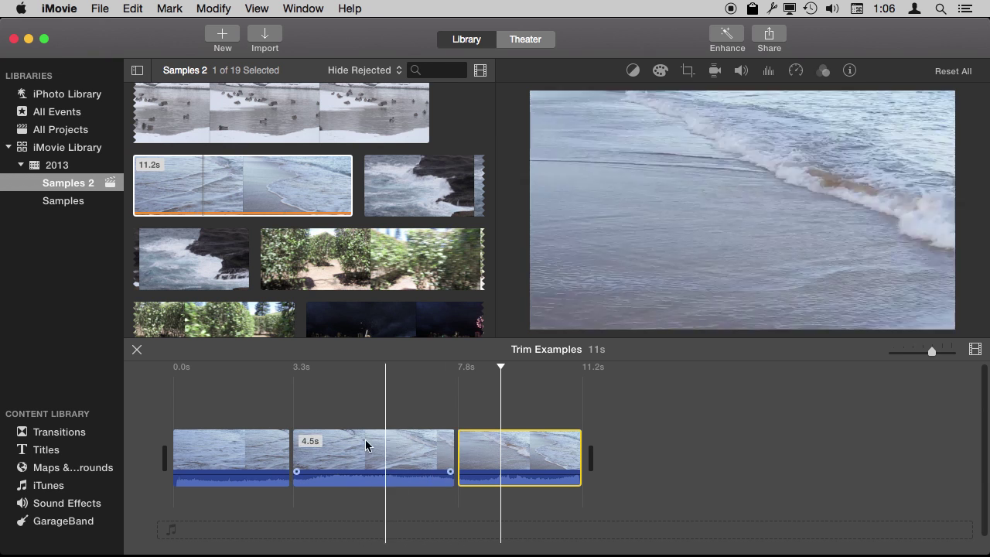
mouse_move(535, 457)
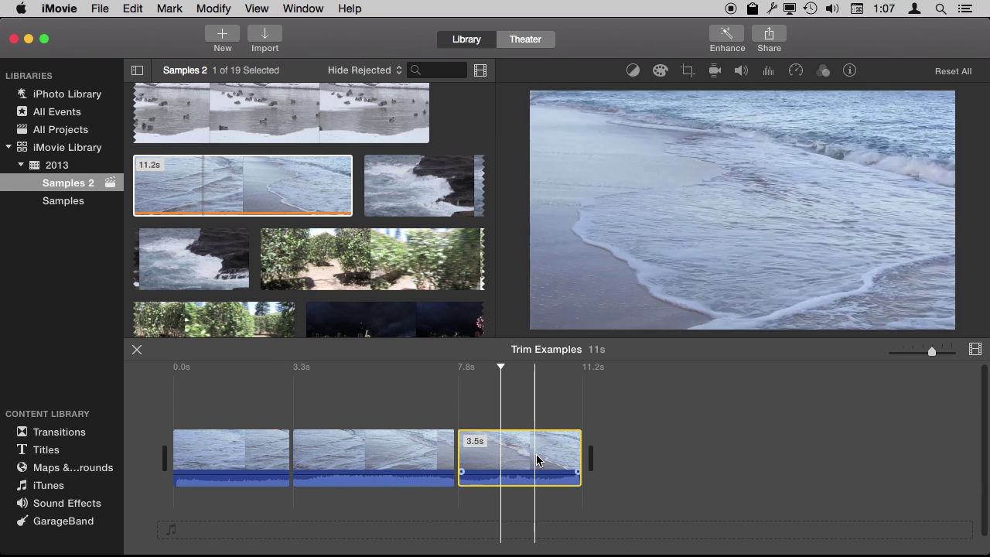
Remove the outer pieces and drag the middle clip's edges out to the full 11.2 seconds.
key("Delete")
left_click(255, 459)
key("Delete")
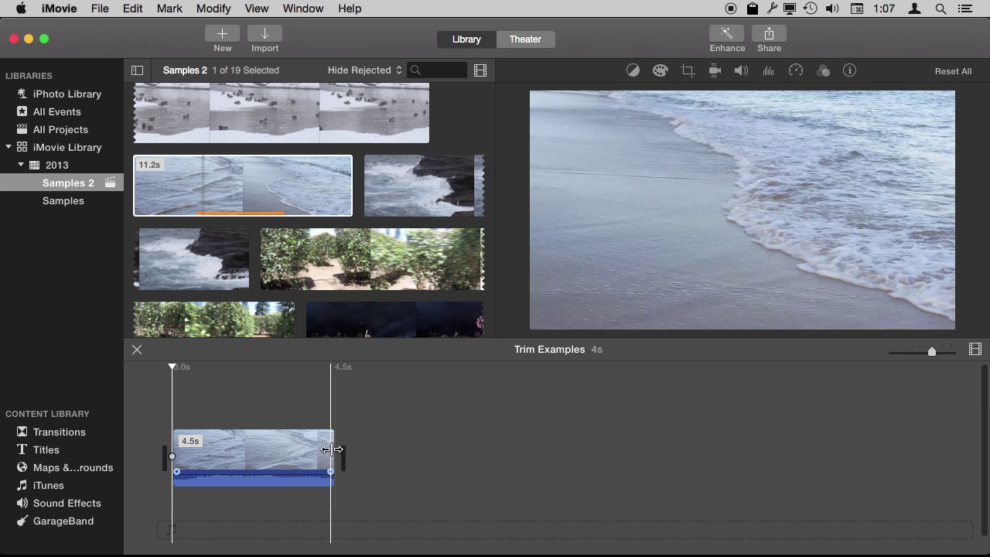
left_click_drag(328, 449, 453, 453)
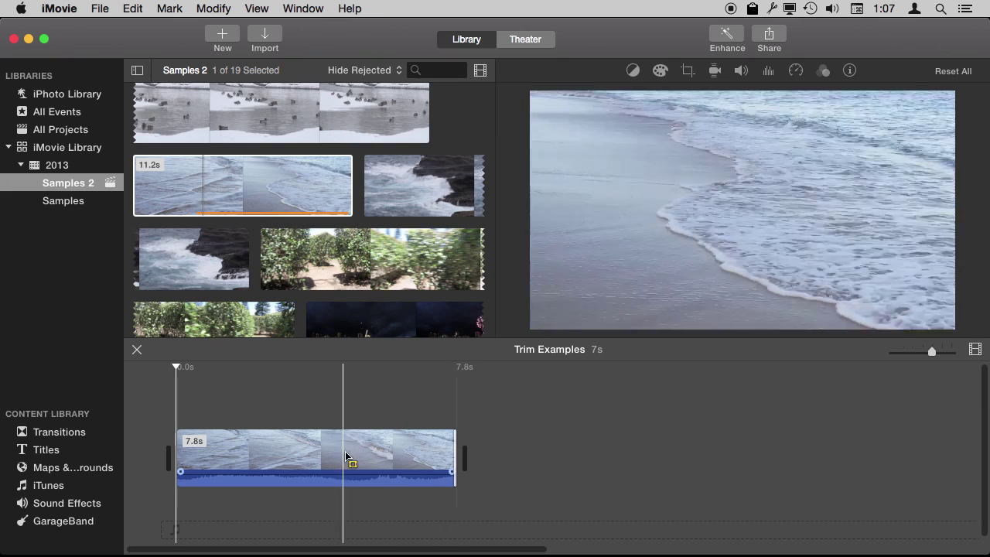
left_click_drag(177, 455, 142, 452)
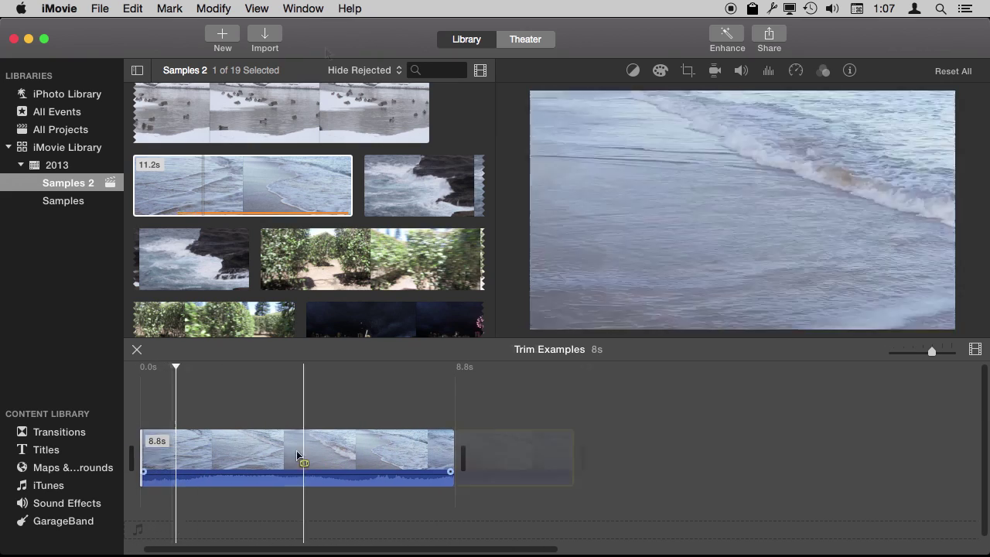
left_click(296, 450)
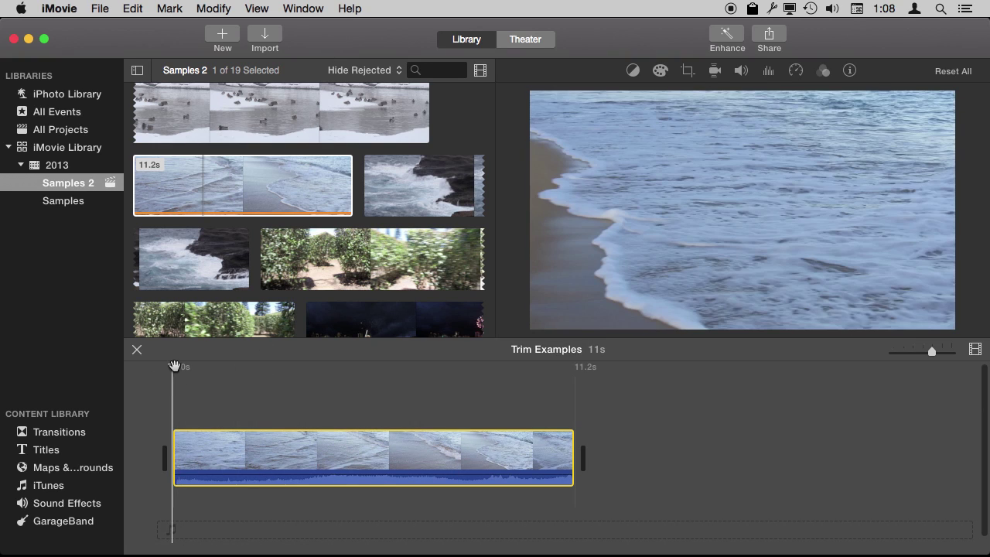
Trim the wave clip's start to the playhead with Option-/, leaving 7.5 seconds.
left_click_drag(175, 365, 256, 382)
left_click(219, 8)
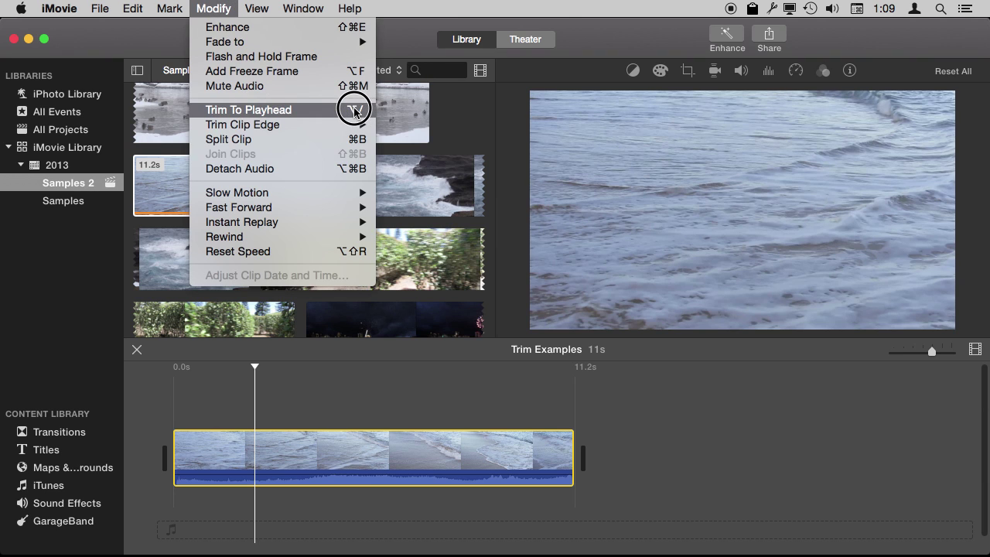
left_click(263, 380)
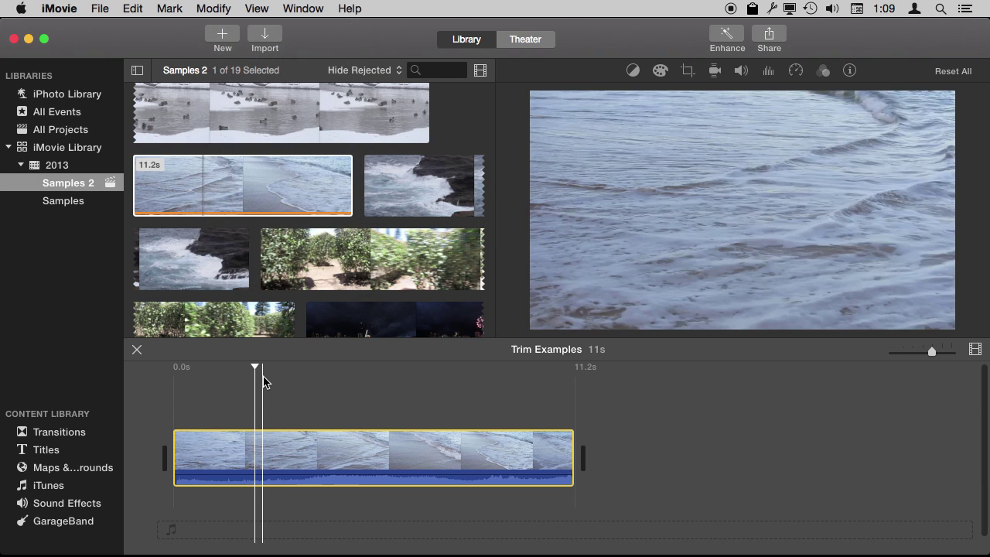
key("alt+slash")
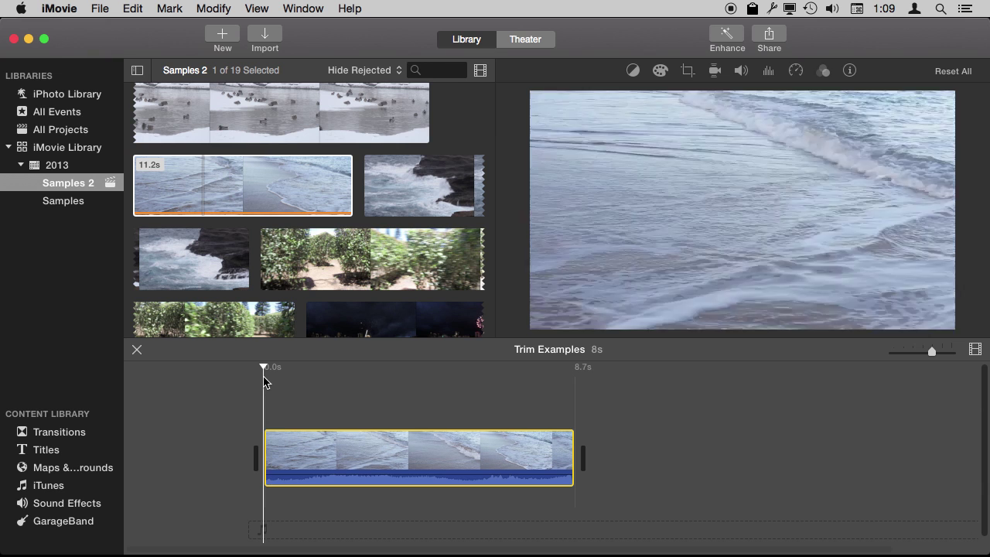
left_click(477, 377)
Trim the clip's end to a later playhead, then drag the start edge back out.
left_click_drag(327, 366, 502, 395)
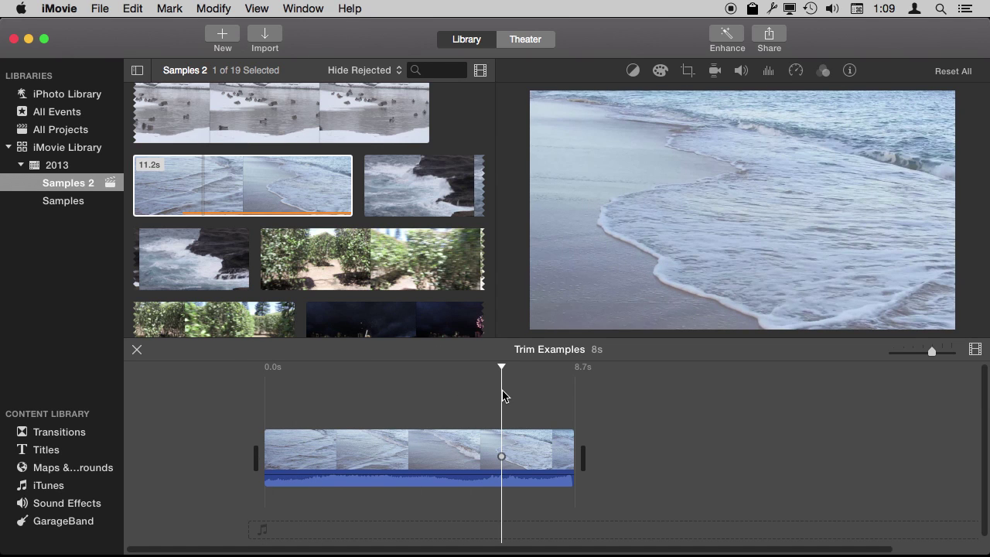
key("alt+slash")
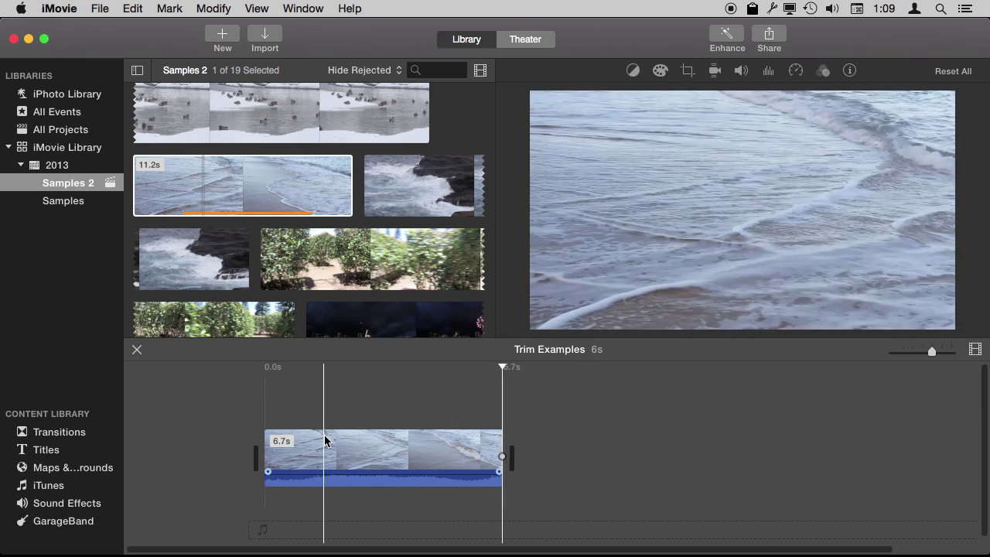
left_click(264, 444)
left_click_drag(263, 444, 233, 451)
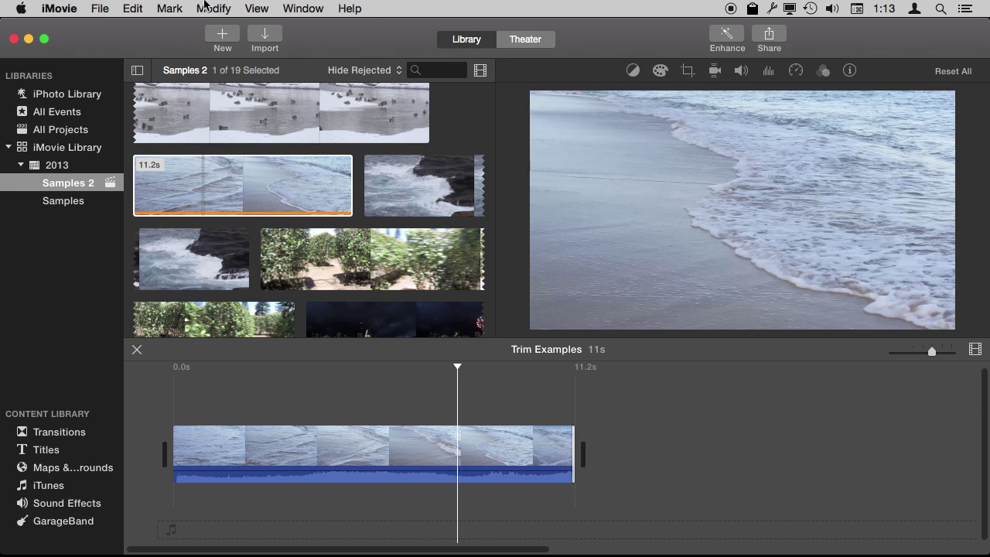
Nudge the clip's end shorter with Shift+comma, then back to 11.2 s with Shift+period.
left_click(203, 8)
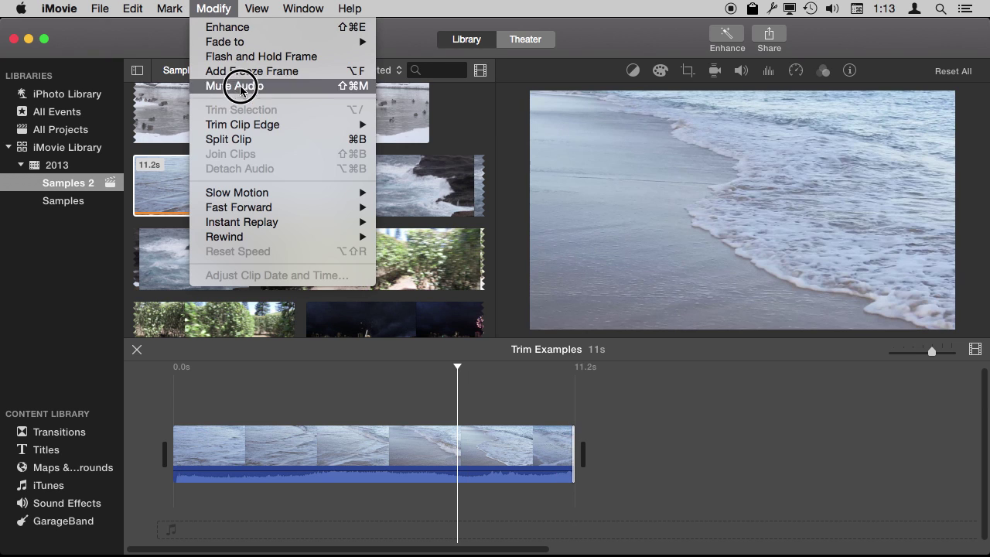
mouse_move(242, 125)
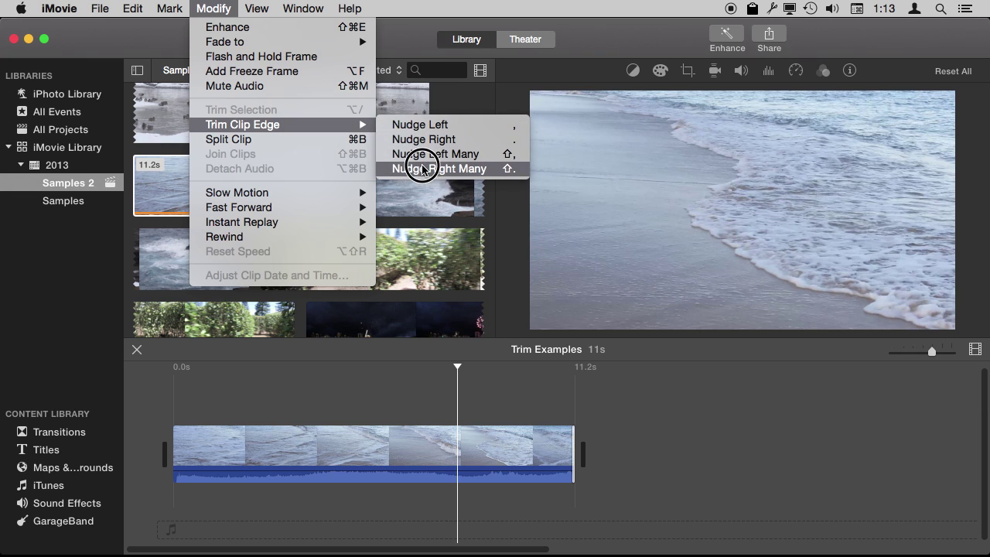
left_click(256, 9)
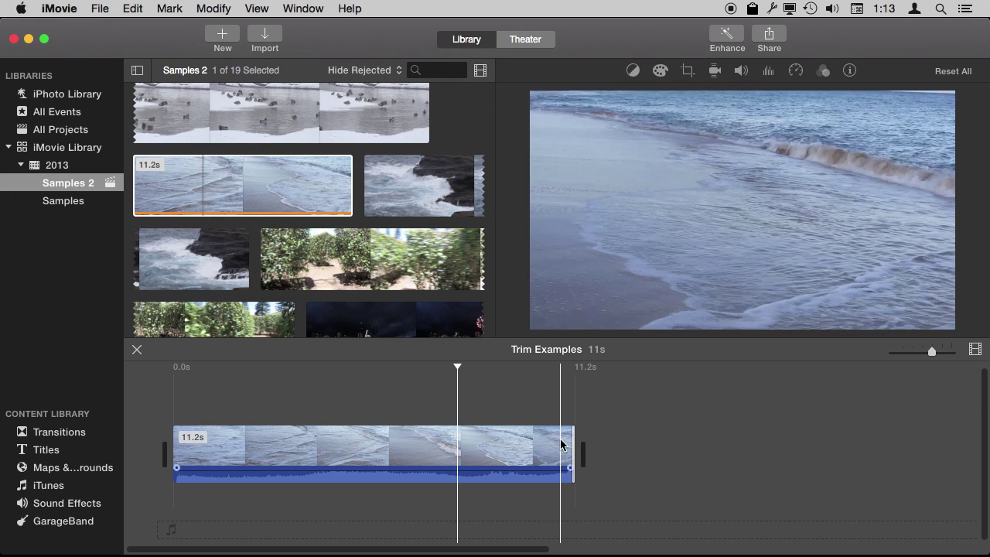
key("shift+comma")
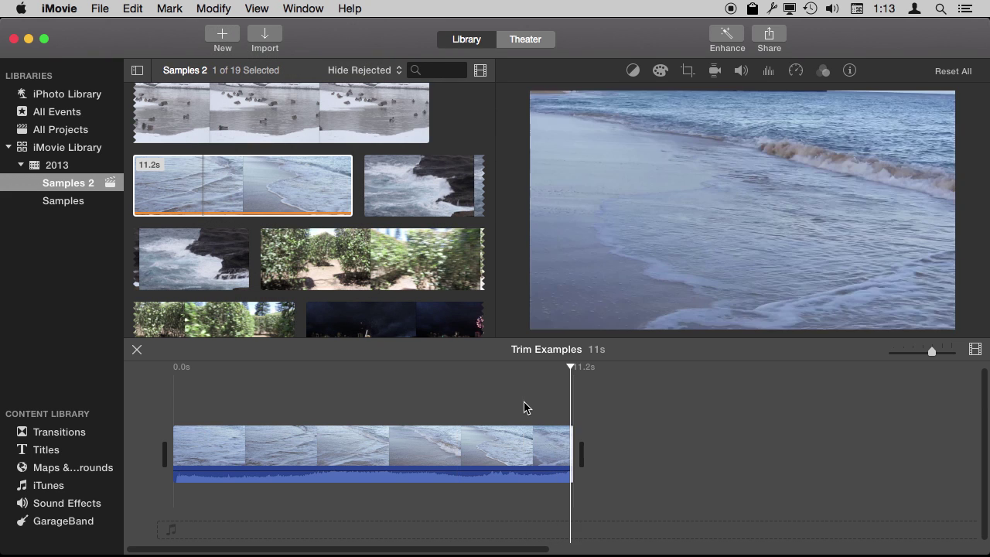
key("shift+comma")
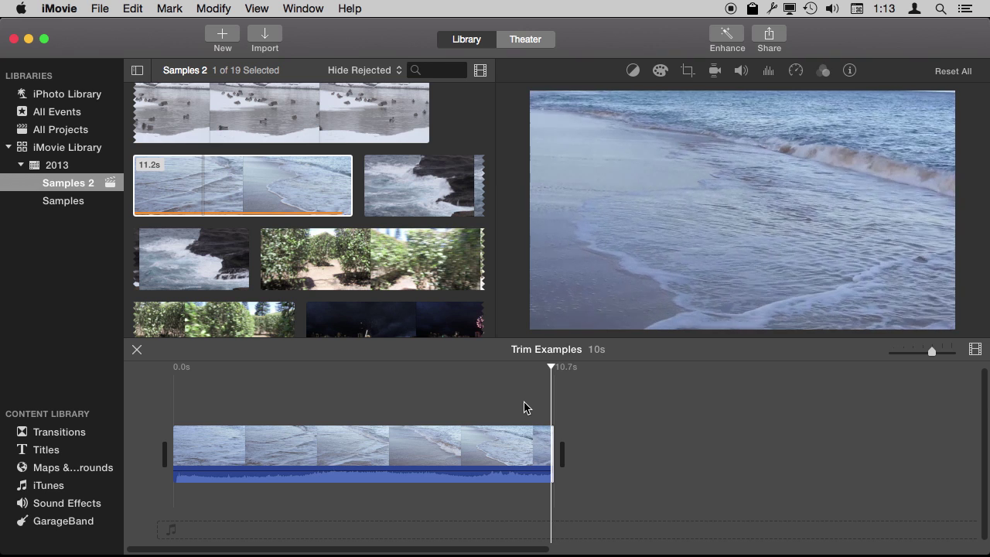
key("shift+comma")
key("shift+comma")
key("shift+comma")
key("shift+comma")
key("shift+comma")
key("shift+comma")
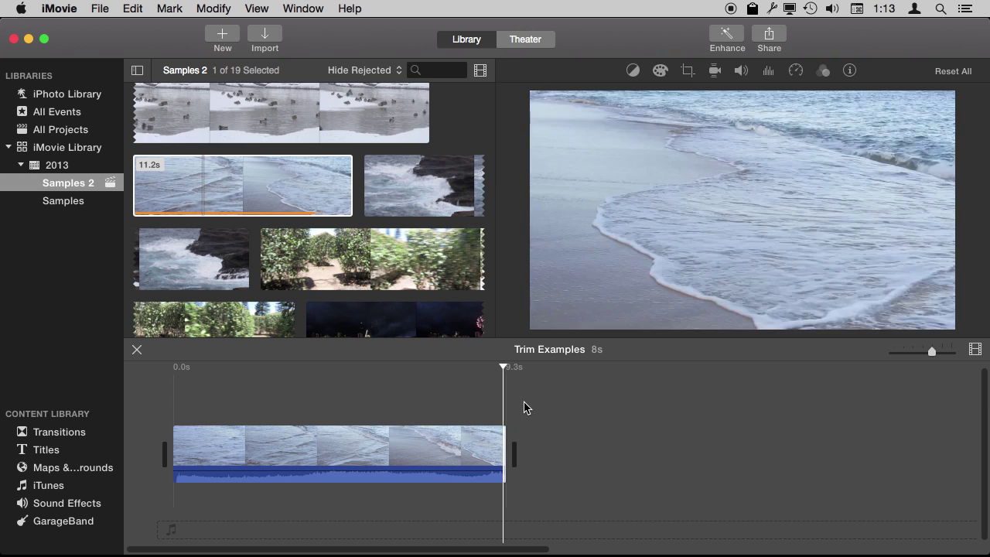
key("shift+comma")
key("shift+comma")
key("shift+comma")
key("shift+comma")
key("shift+comma")
key("shift+comma")
key("shift+period")
key("shift+period")
key("shift+period")
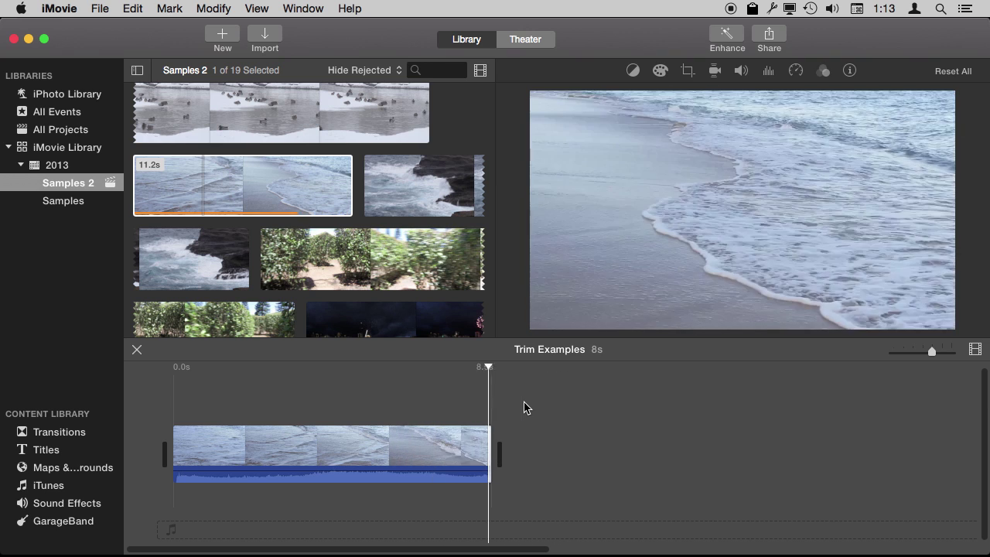
key("shift+period")
key("shift+period")
key("shift+period")
key("shift+period")
key("shift+period")
key("shift+period")
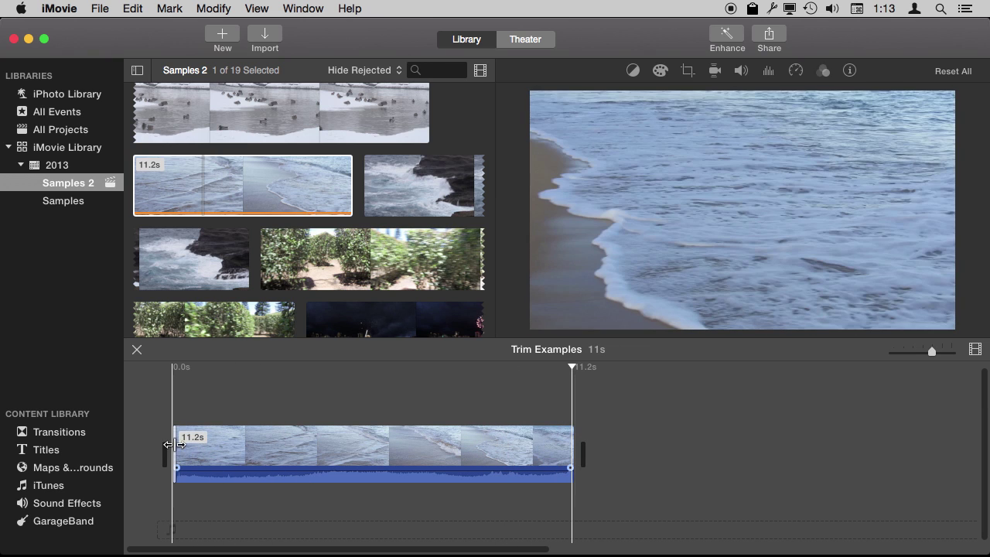
Drag the wave clip's start and end edges inward to about 5.2 seconds.
mouse_move(167, 445)
left_mouse_down()
mouse_move(176, 448)
mouse_move(168, 444)
left_mouse_up()
left_click(283, 460)
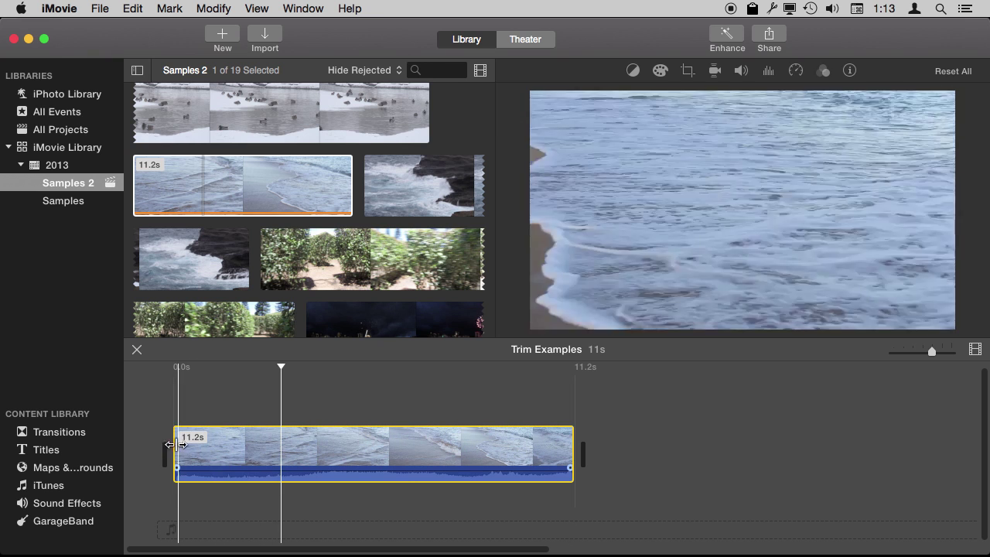
left_click_drag(168, 450, 229, 446)
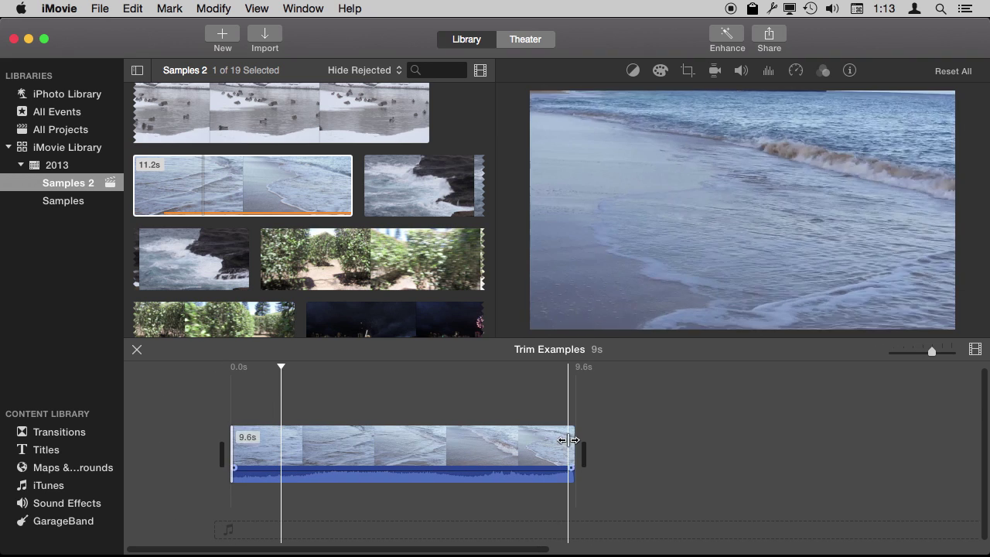
left_click_drag(565, 438, 403, 452)
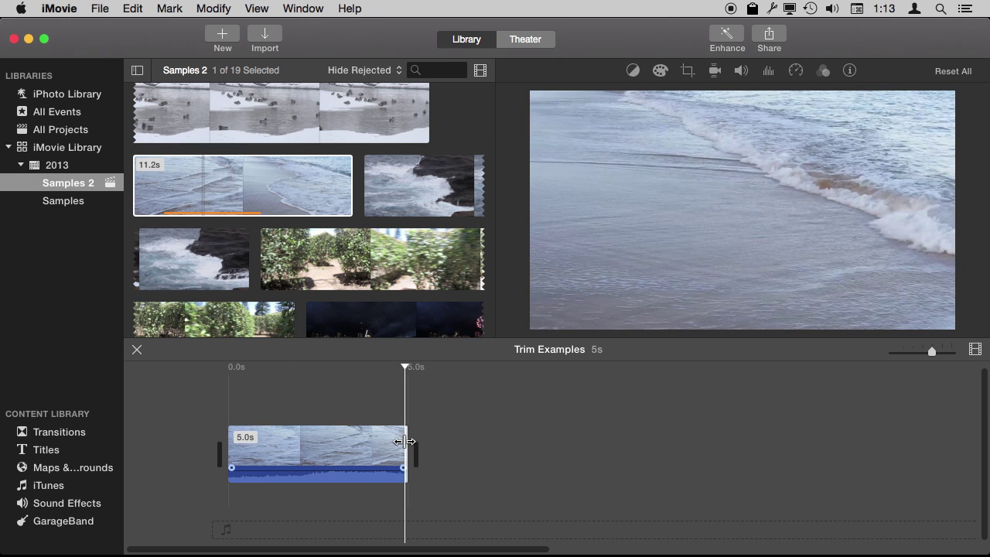
left_click_drag(405, 446, 405, 445)
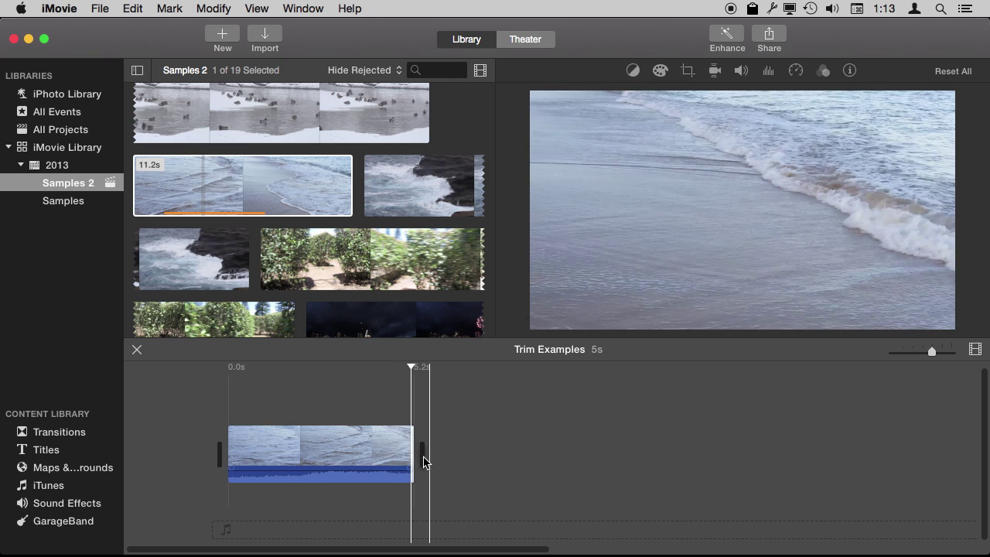
Replace the timeline clip with a shorter range of the wave clip selected in the browser.
key("Delete")
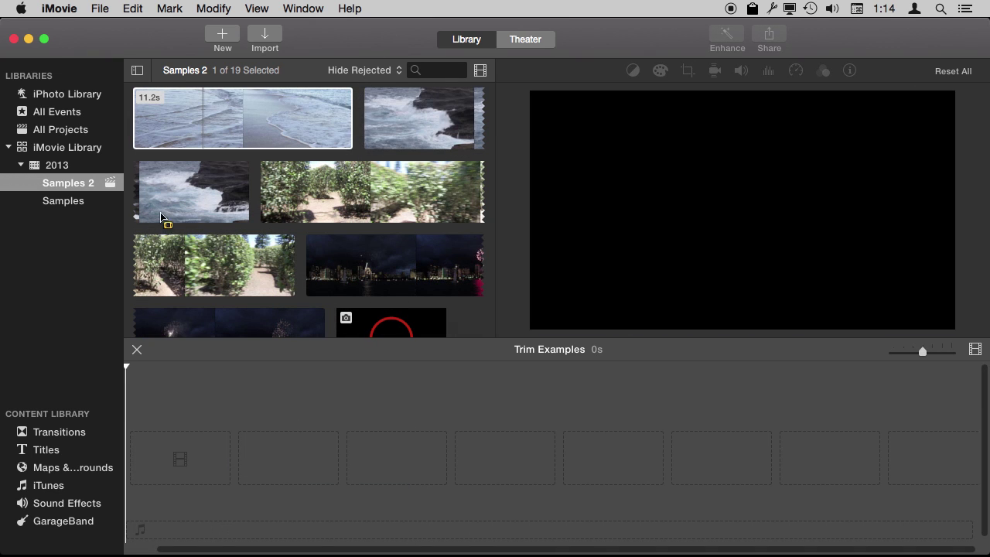
left_click(192, 139)
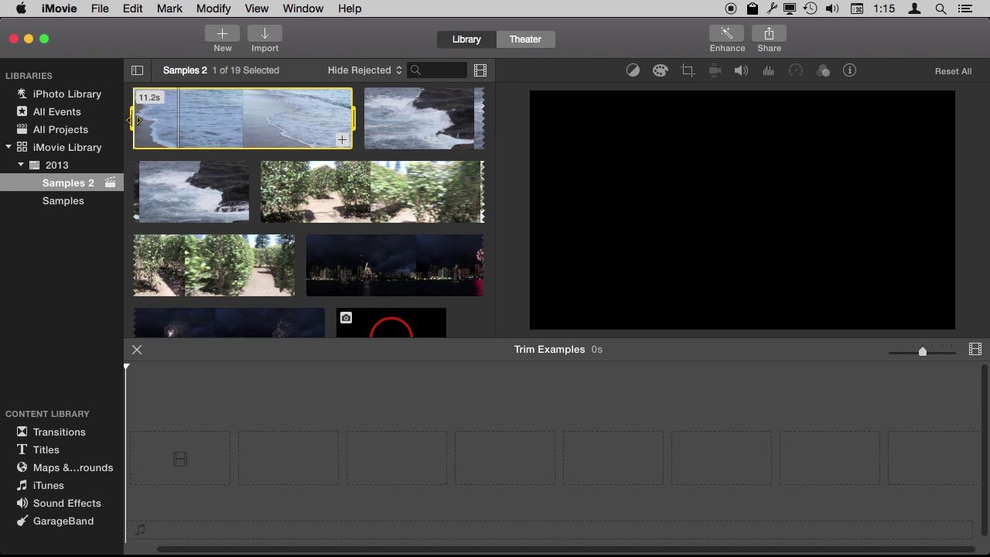
left_click_drag(143, 122, 188, 118)
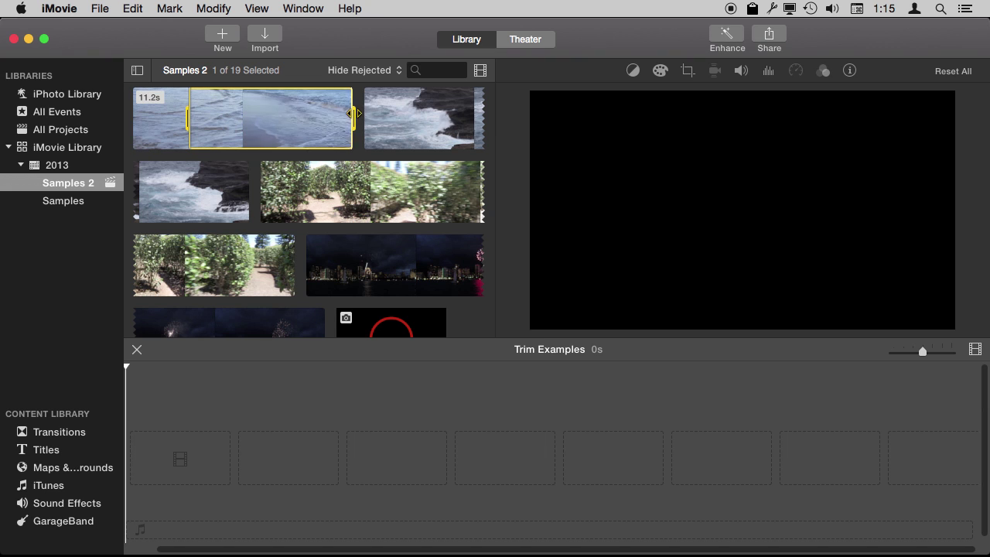
left_click_drag(353, 119, 286, 119)
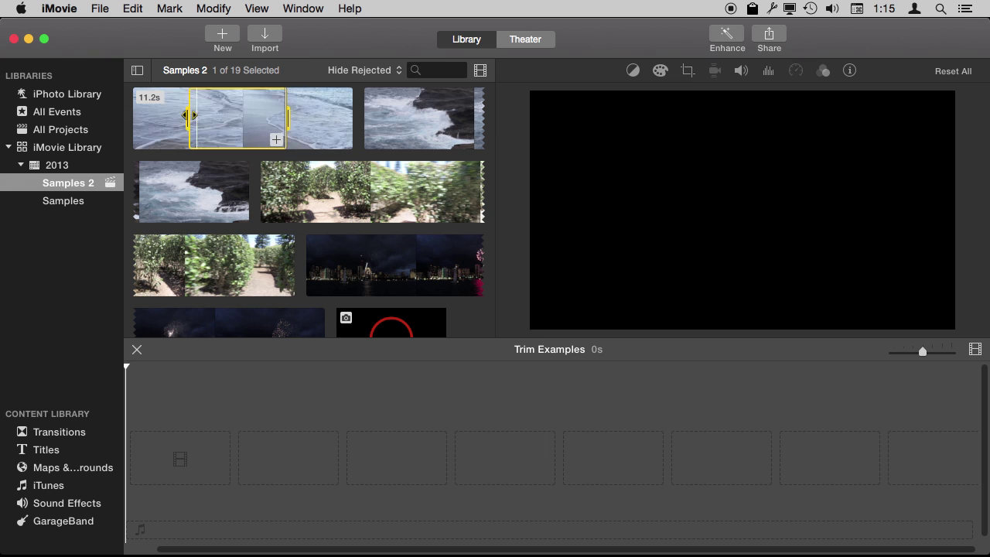
left_click_drag(233, 122, 199, 484)
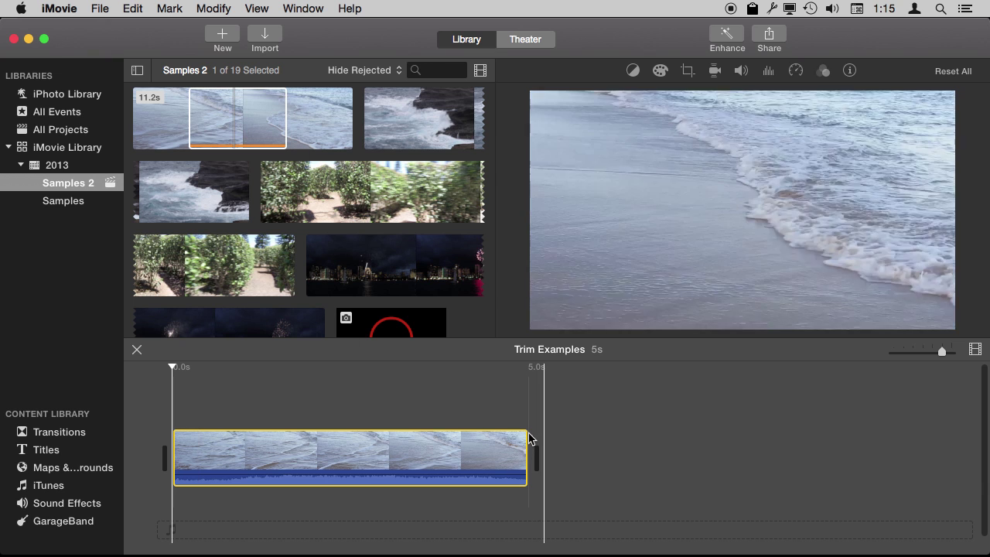
Extend the new clip's end, then trim a little off its beginning.
mouse_move(526, 452)
left_mouse_down()
mouse_move(644, 448)
mouse_move(519, 446)
left_mouse_up()
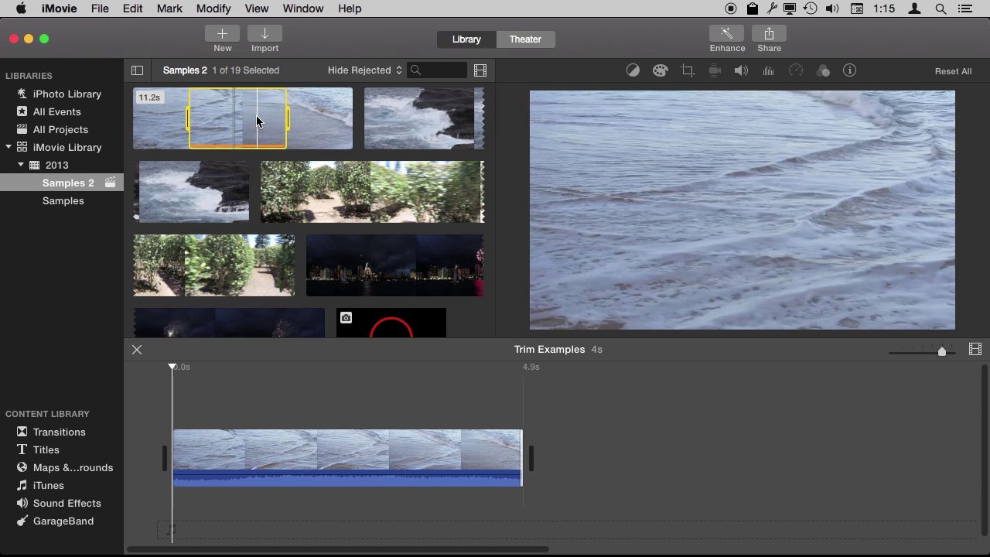
left_click(305, 415)
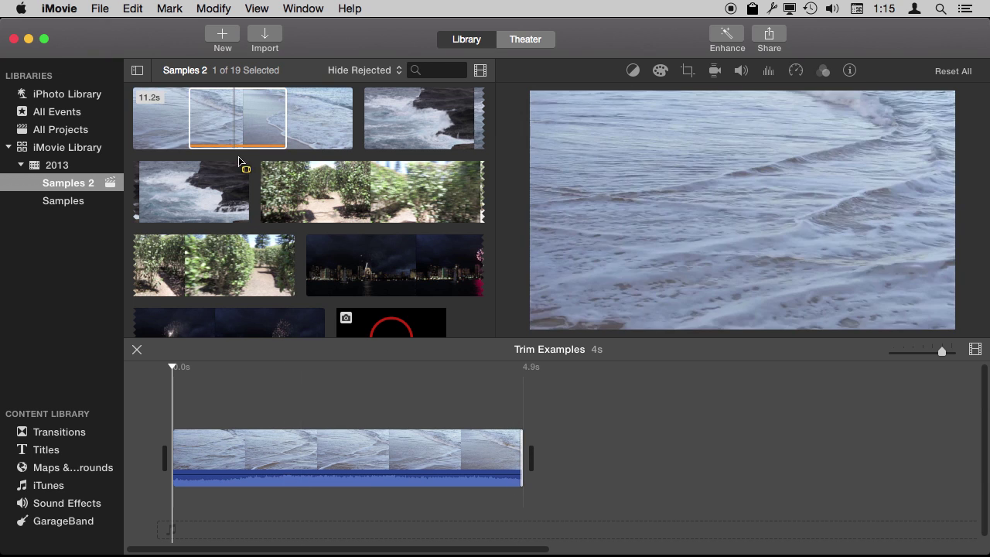
left_click(190, 123)
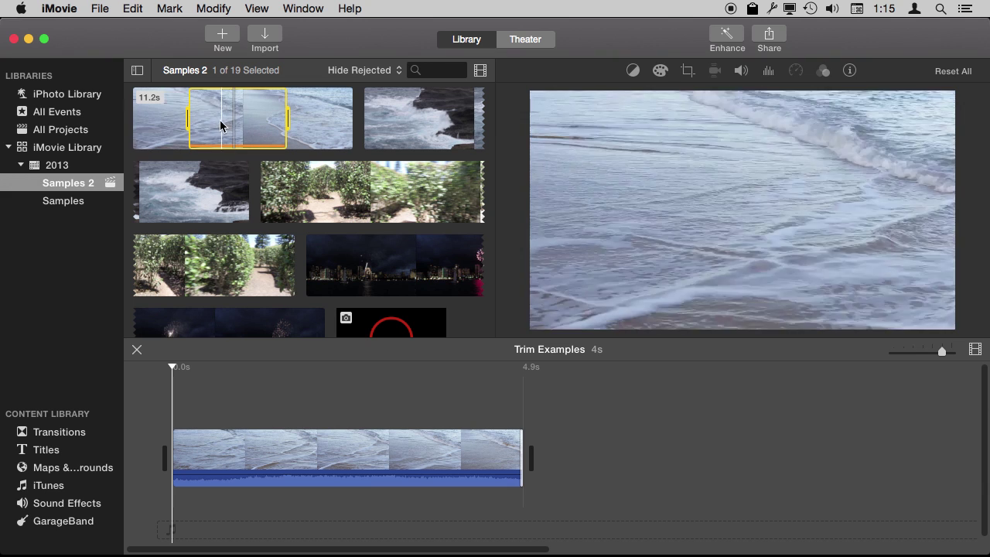
left_click(347, 468)
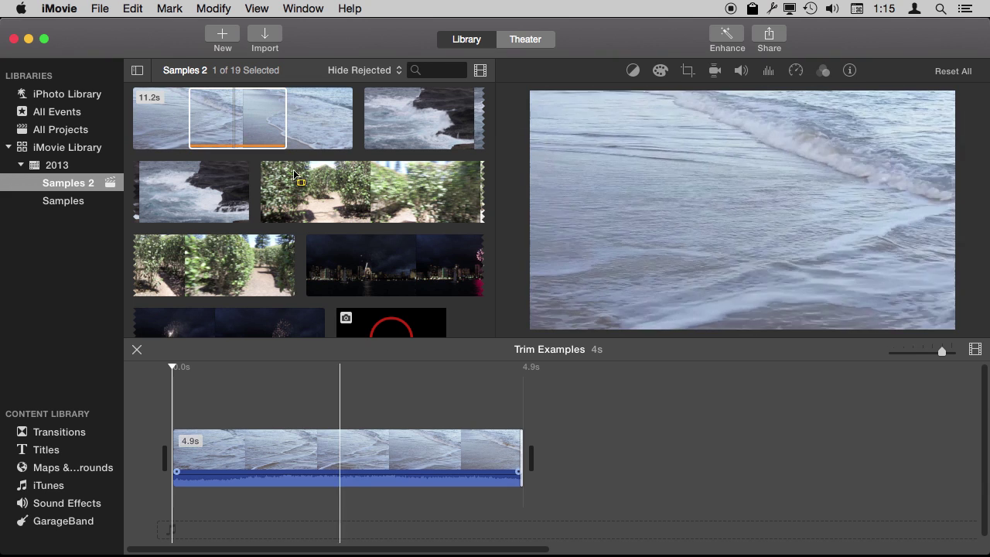
left_click(231, 123)
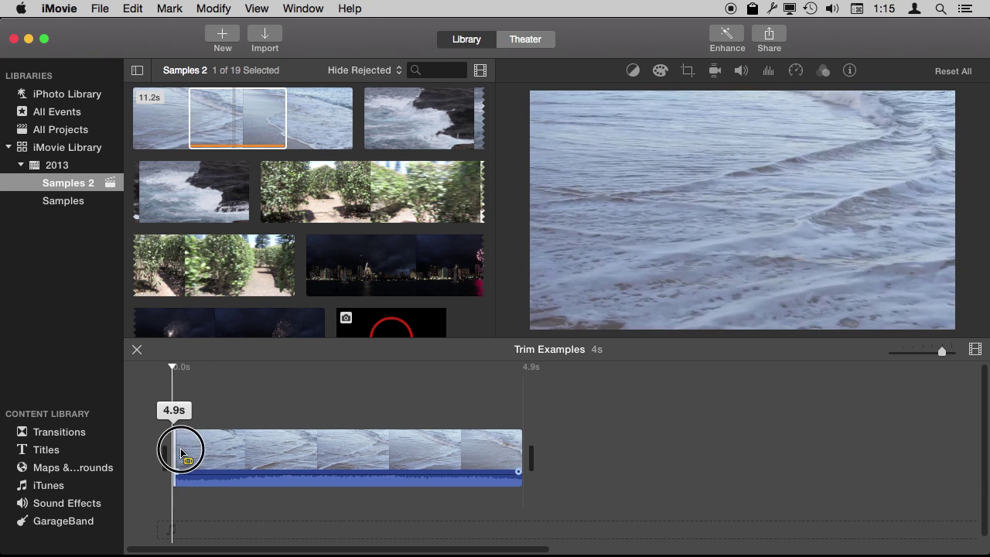
mouse_move(184, 448)
left_mouse_down()
mouse_move(220, 452)
mouse_move(187, 458)
left_mouse_up()
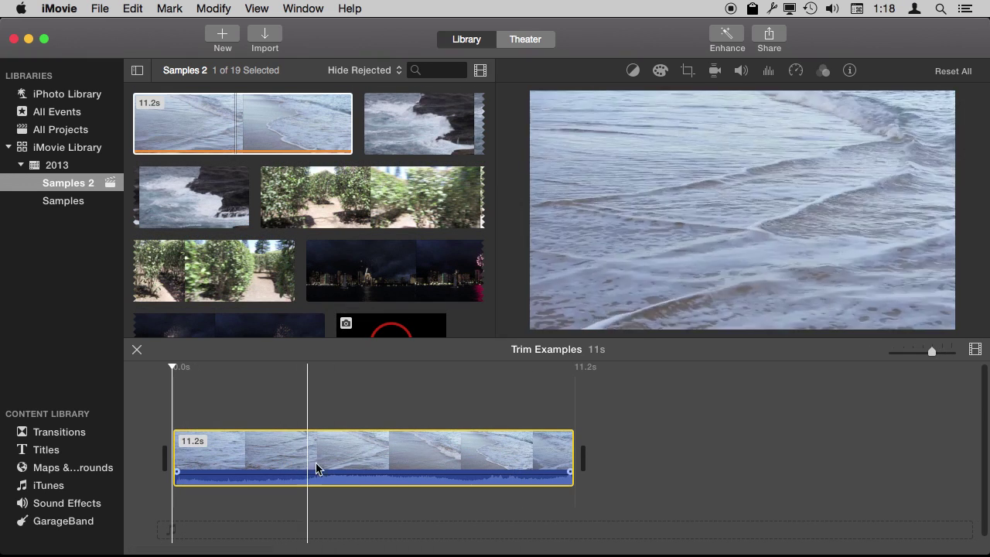
Show the Clip Trimmer and drag both trim edges inward on the wave clip.
left_click(301, 9)
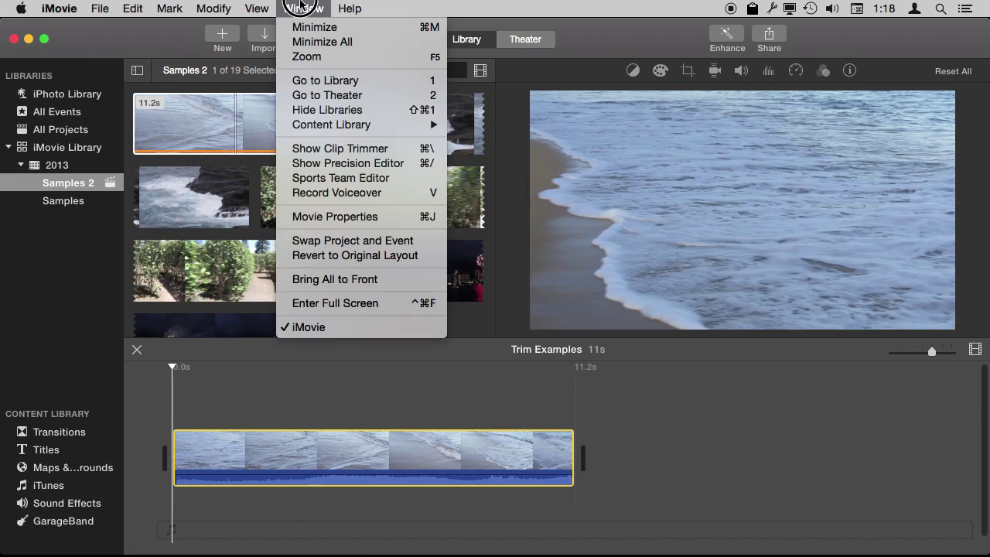
left_click(369, 150)
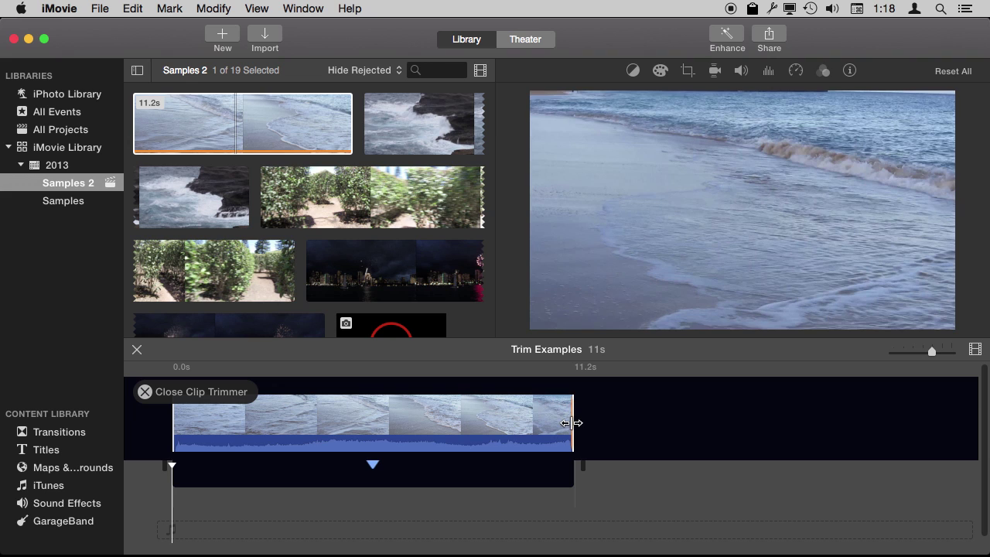
left_click_drag(573, 421, 495, 421)
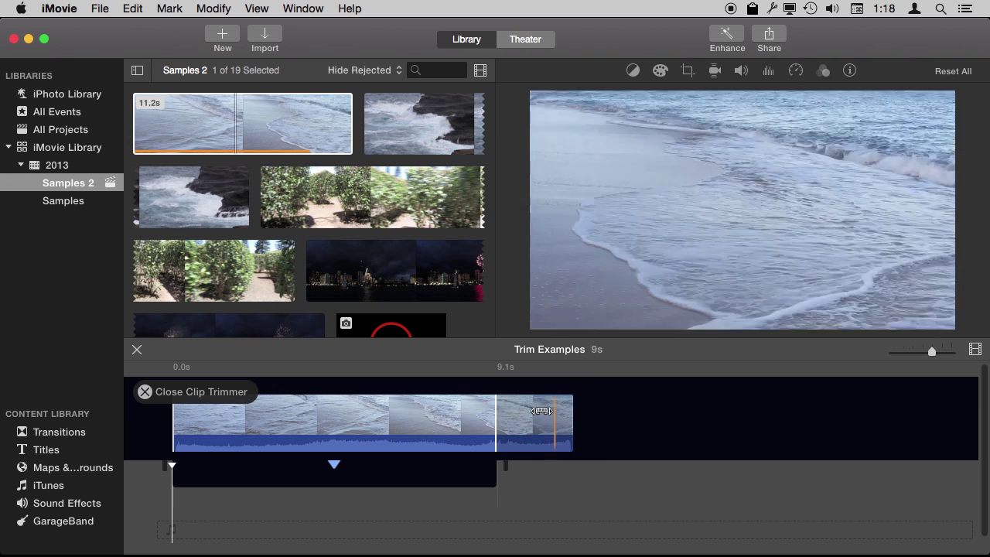
left_click_drag(172, 420, 267, 421)
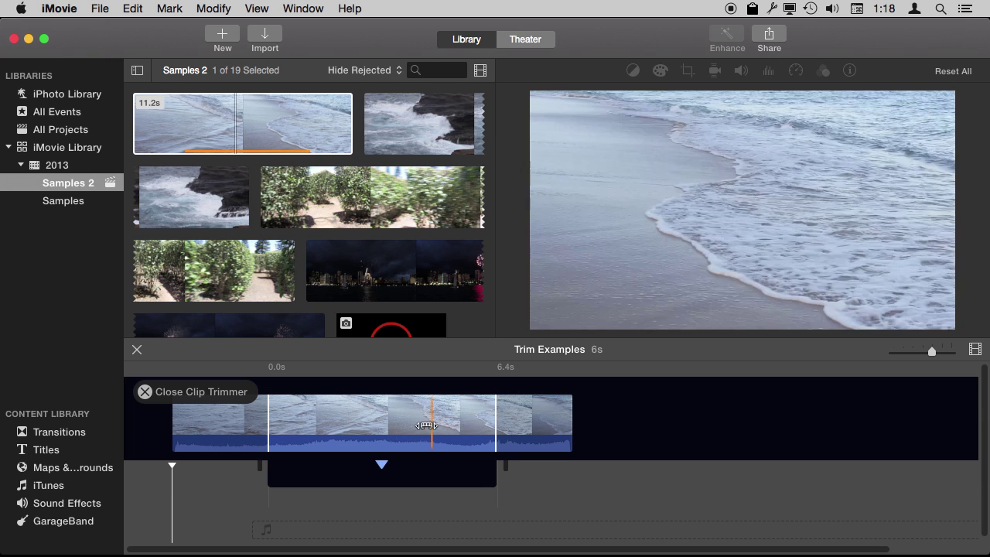
Slip the footage within the kept 6.4-second range and close the trimmer.
left_click_drag(378, 418, 424, 424)
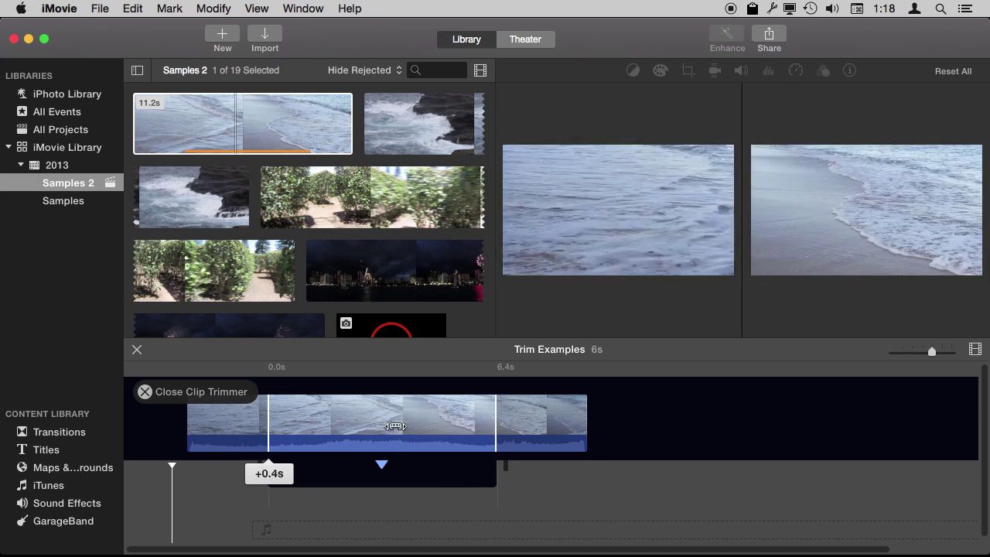
left_click_drag(424, 424, 420, 421)
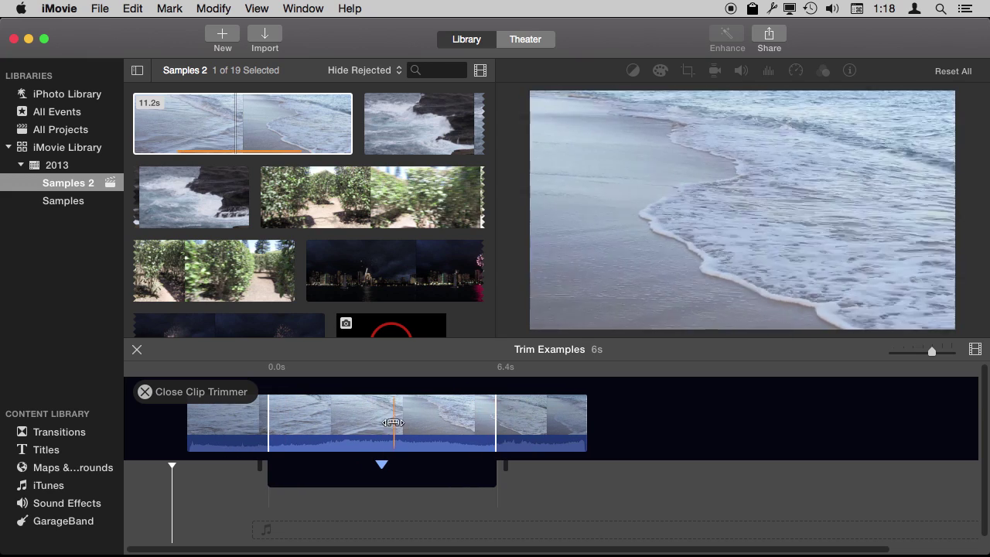
left_click_drag(393, 422, 403, 428)
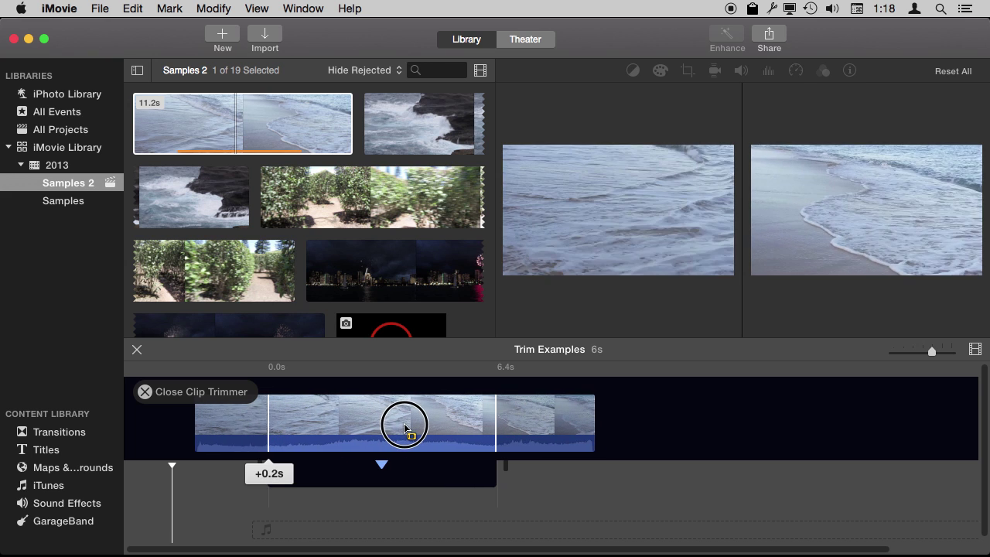
left_click_drag(403, 428, 389, 427)
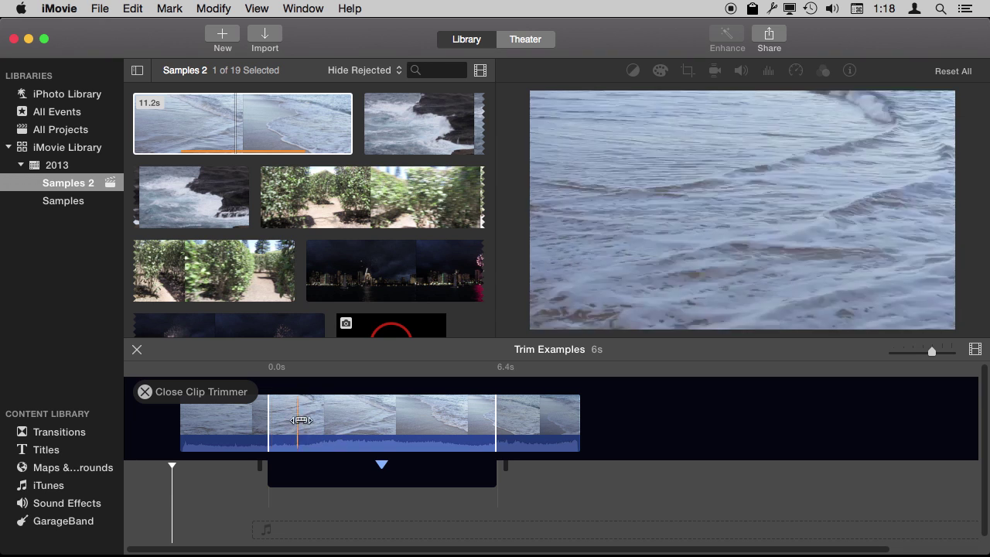
left_click_drag(356, 426, 379, 431)
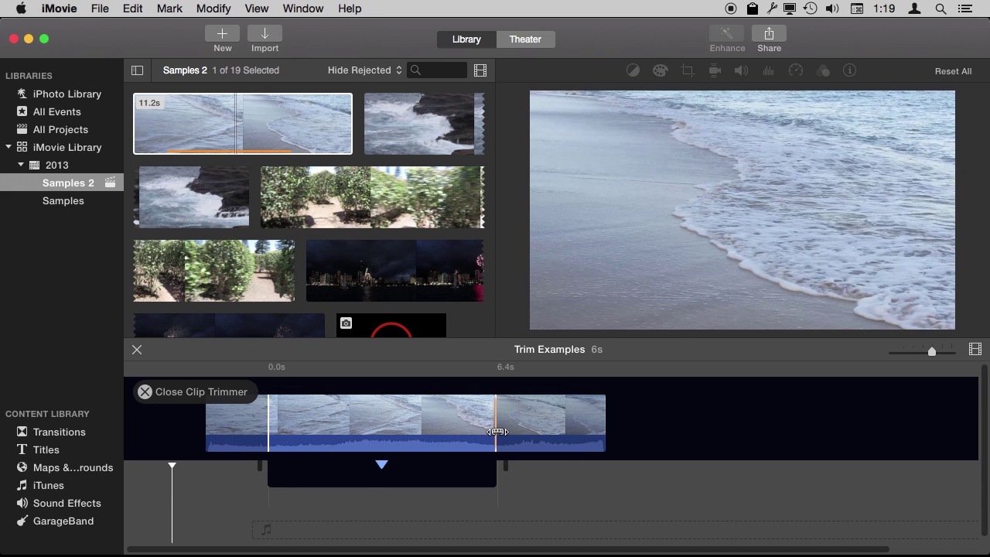
left_click(382, 469)
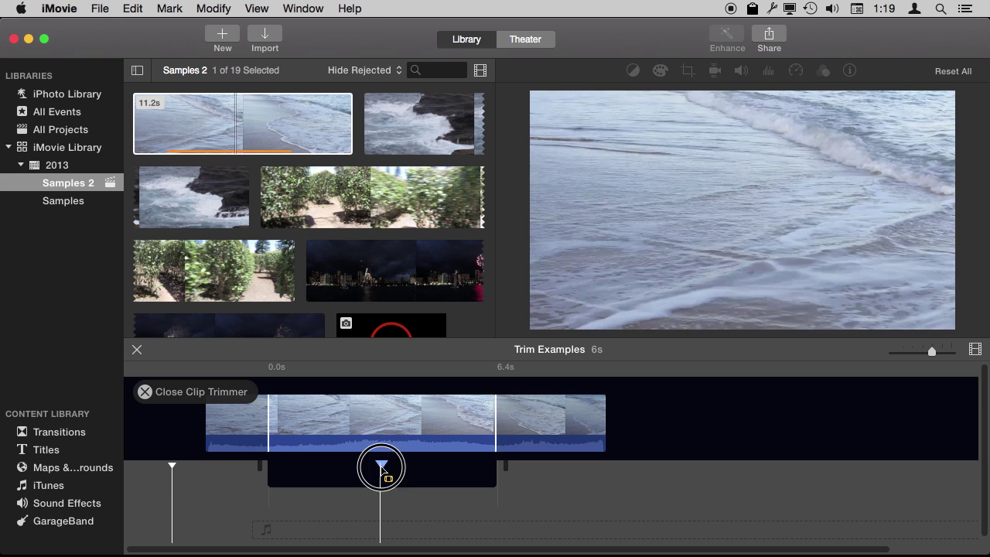
key("Return")
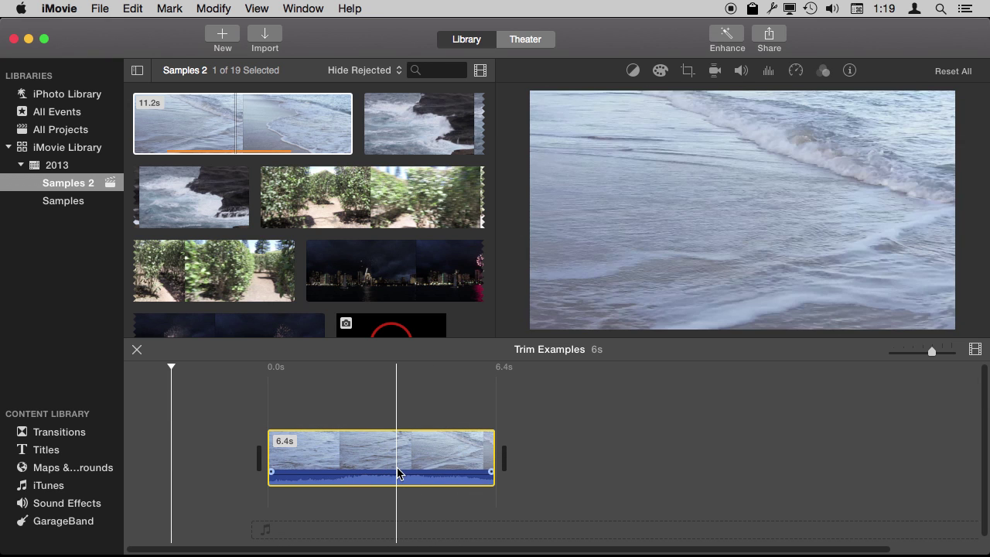
Undo the trim, add the hedge-maze clip after the wave clip, and end the wave at 9.4 s in the Precision Editor.
key("super+z")
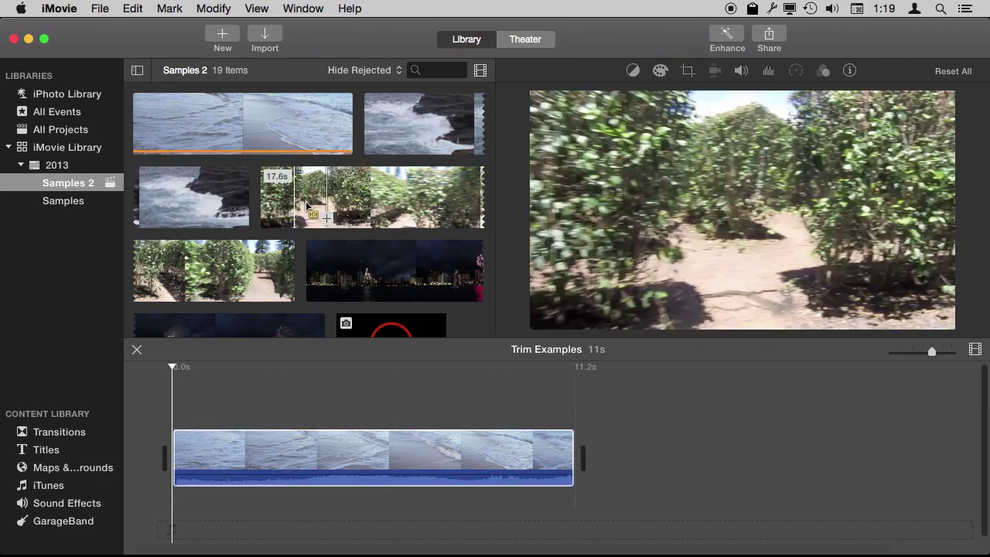
mouse_move(340, 205)
left_mouse_down()
mouse_move(607, 454)
mouse_move(585, 454)
left_mouse_up()
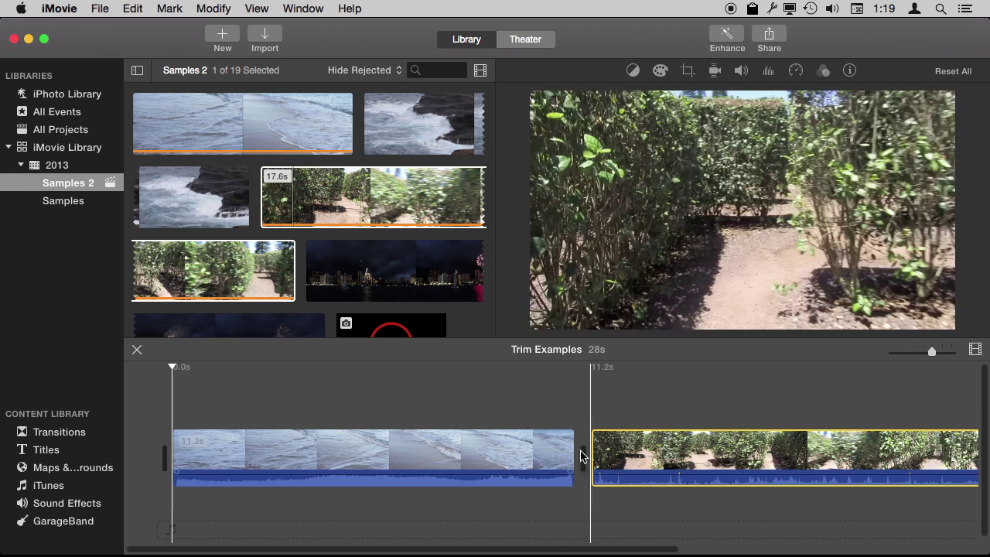
double_click(586, 457)
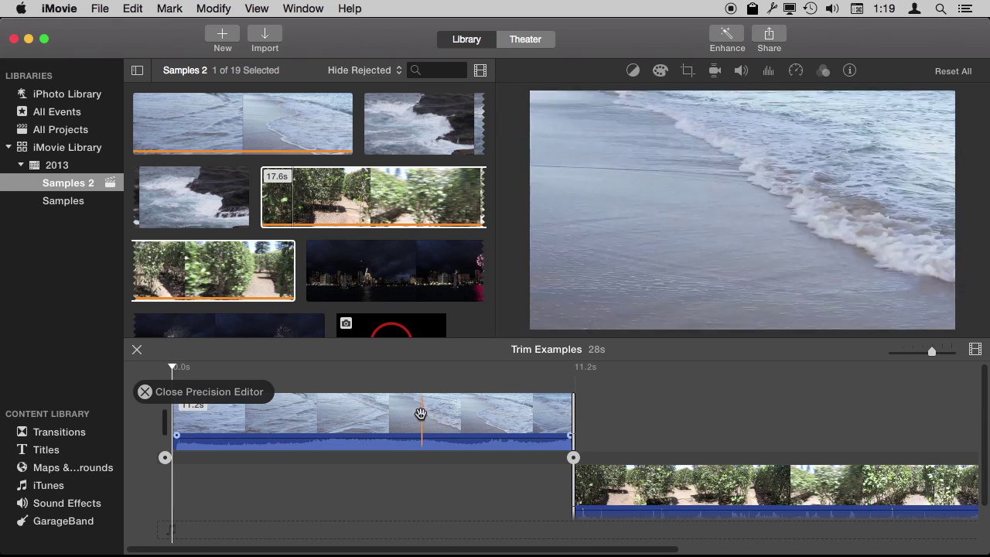
left_click_drag(426, 420, 484, 419)
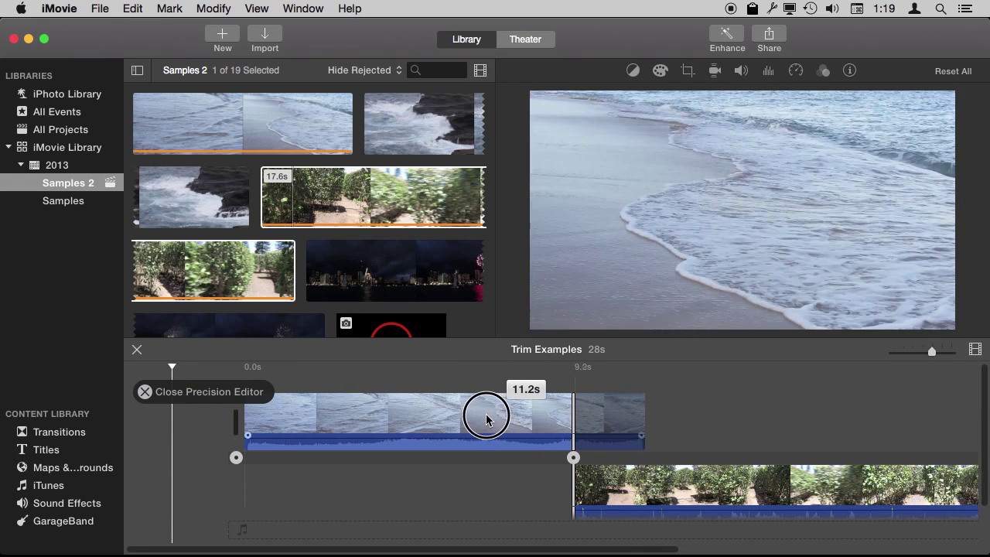
left_click_drag(663, 473, 574, 474)
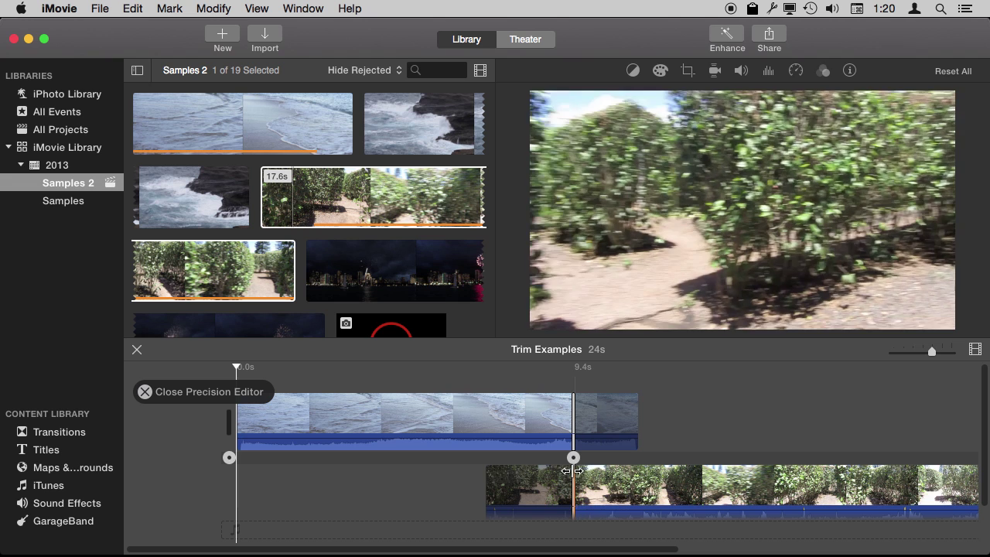
Close the Precision Editor.
left_click(291, 8)
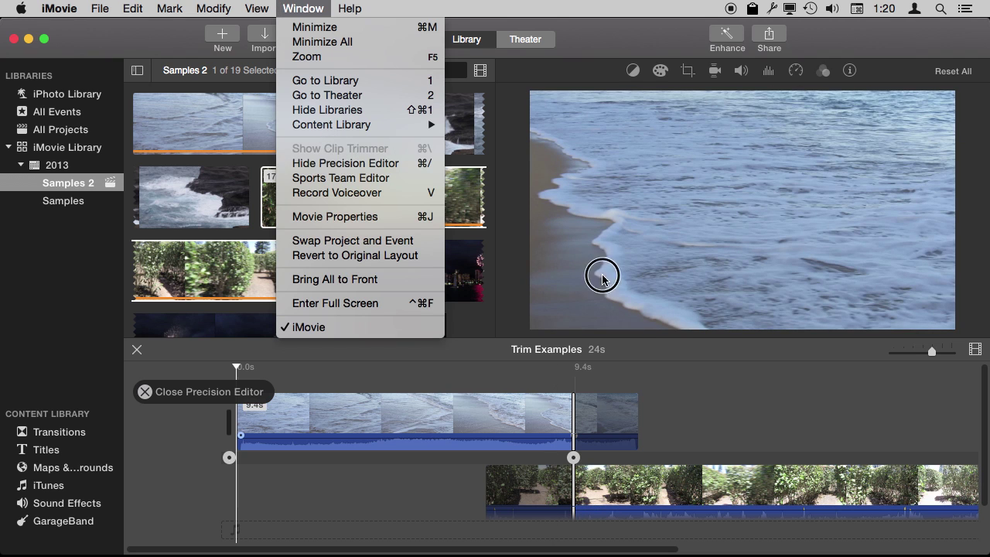
left_click(470, 189)
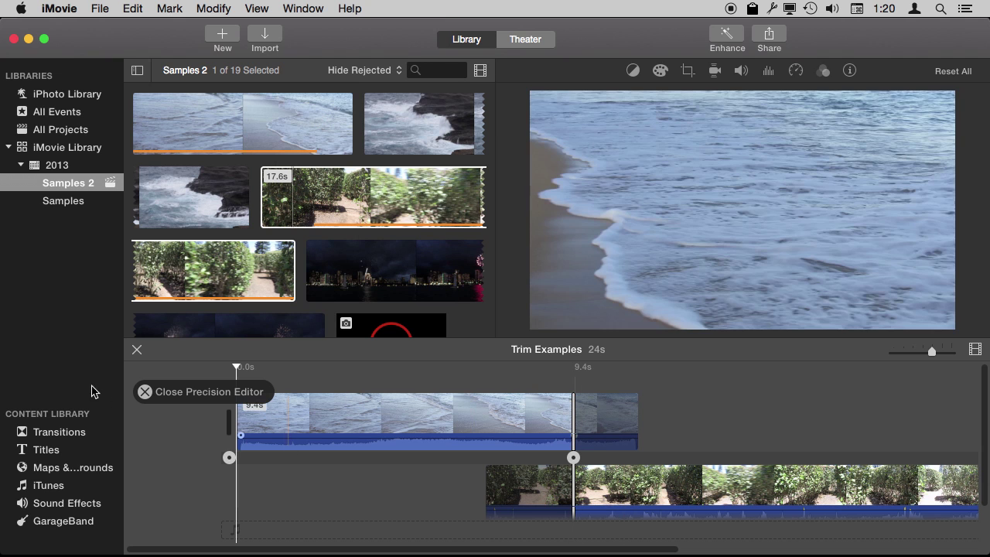
left_click(140, 394)
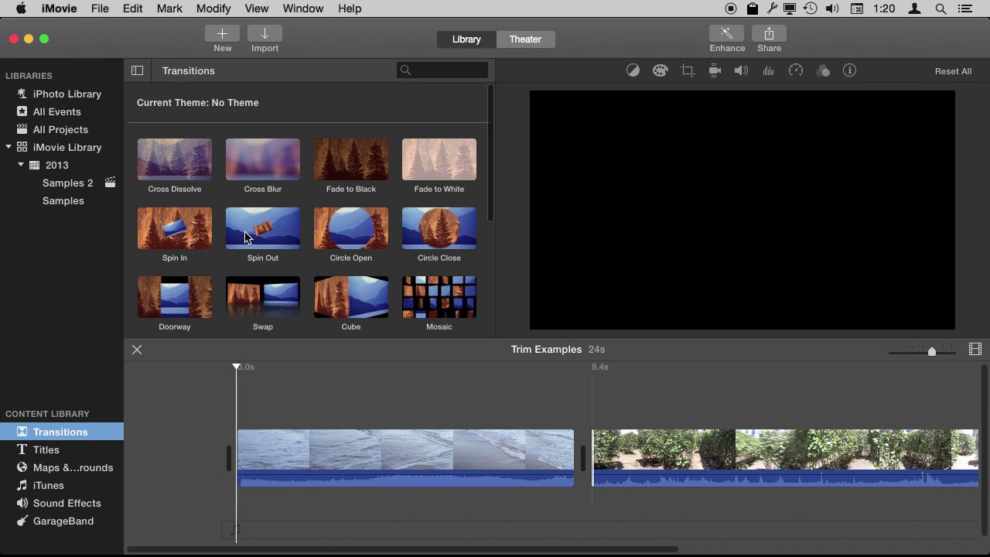
Place a Cross Dissolve between the wave and hedge-maze clips and check its duration.
left_click_drag(179, 178, 589, 442)
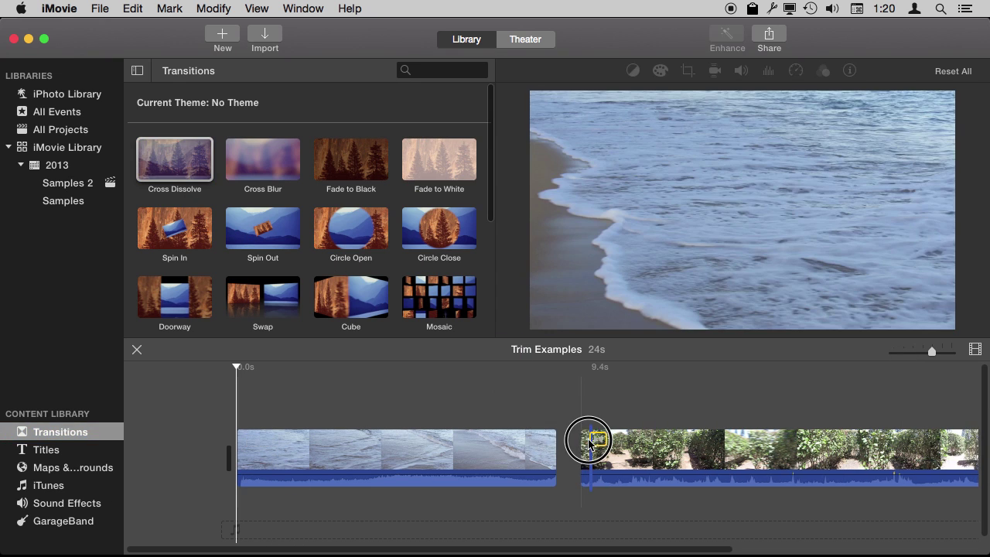
left_click(567, 450)
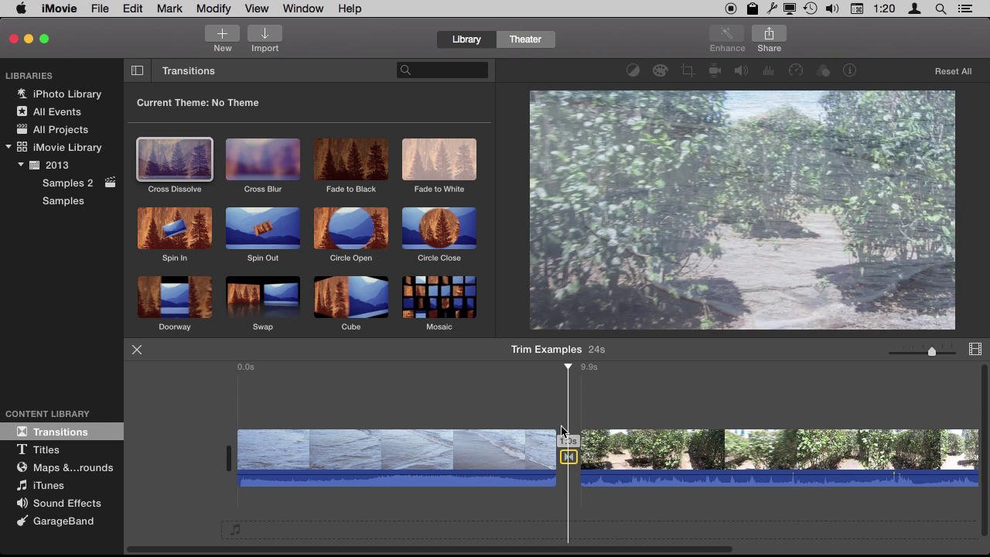
double_click(568, 457)
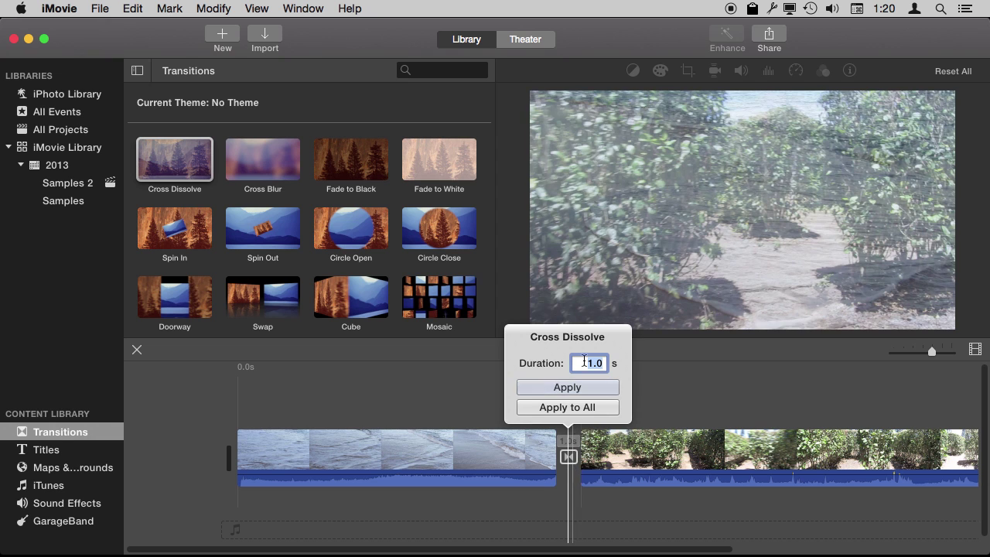
key("Return")
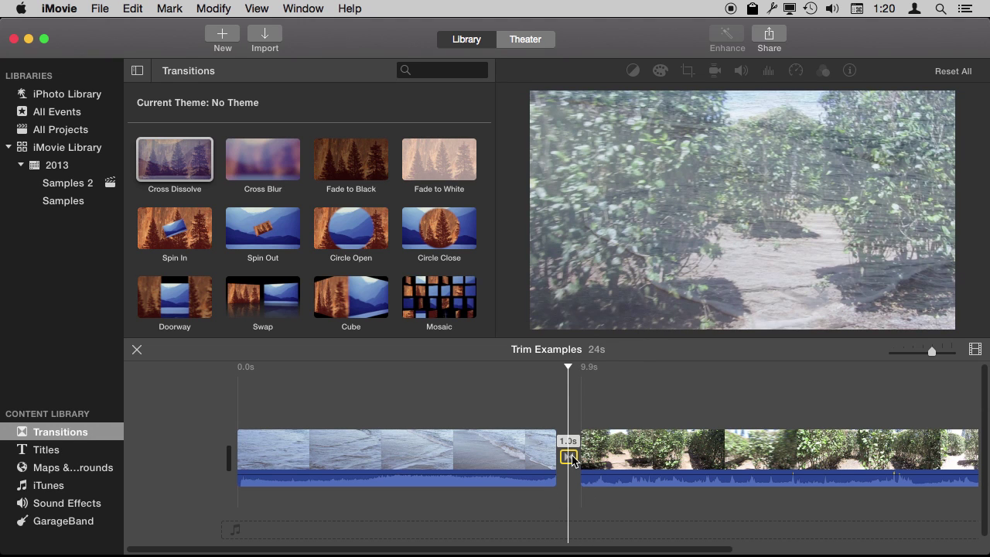
Reopen the Precision Editor and adjust the wave clip's end under the transition.
left_click(303, 8)
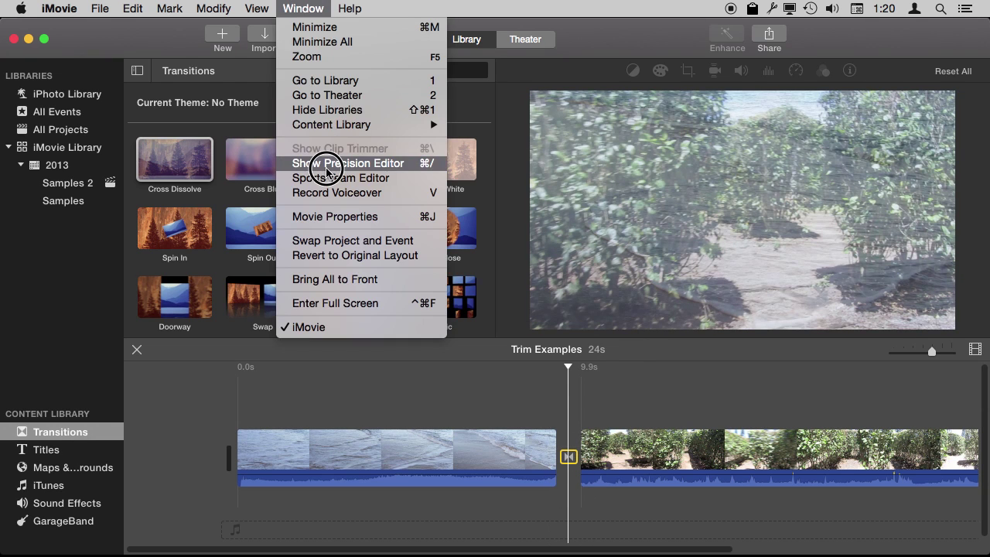
left_click(326, 168)
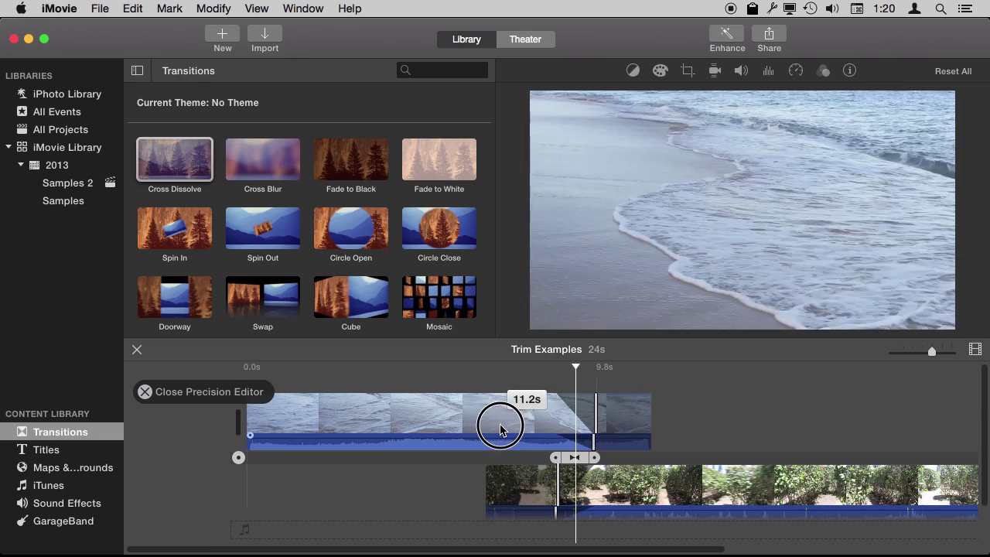
left_click_drag(479, 424, 557, 433)
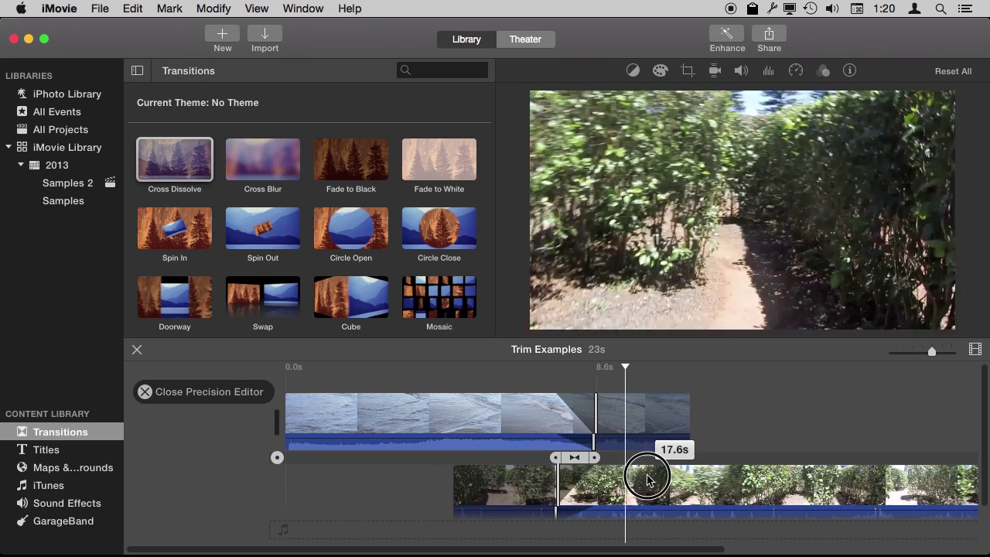